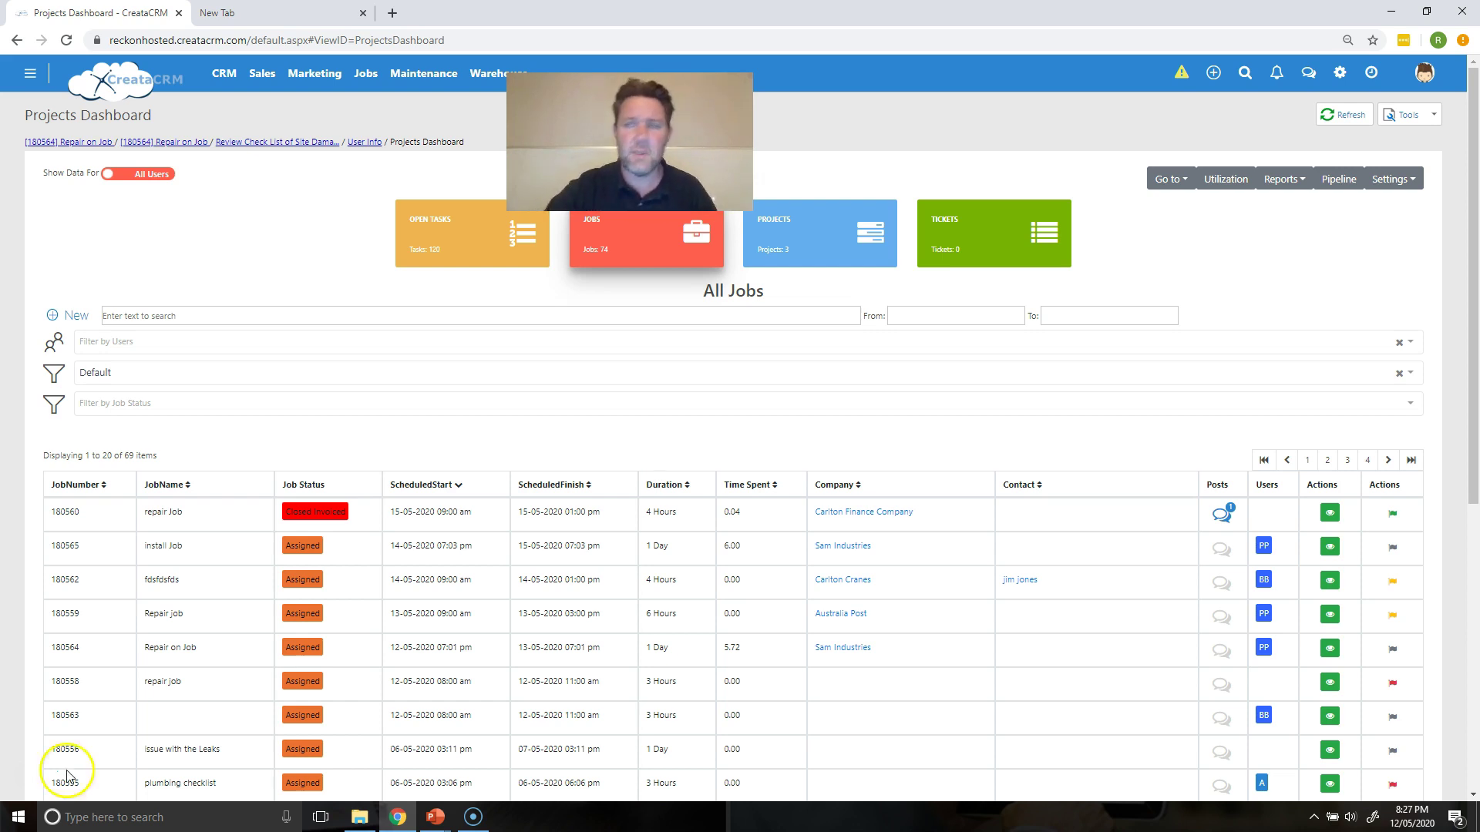
# - Open the logged-in user's weekly time sheet
pyautogui.click(1431, 77)
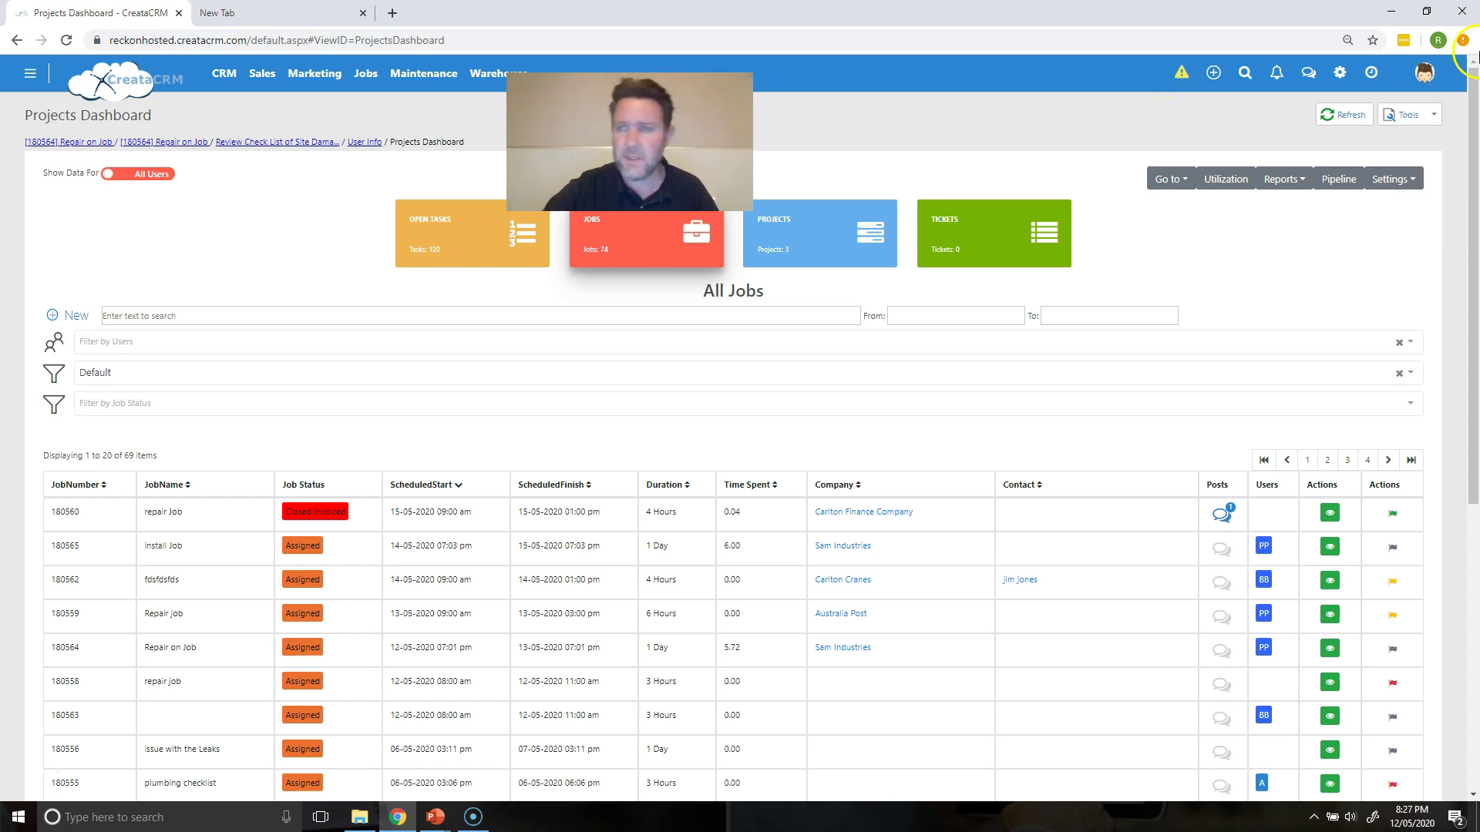
pyautogui.click(1423, 75)
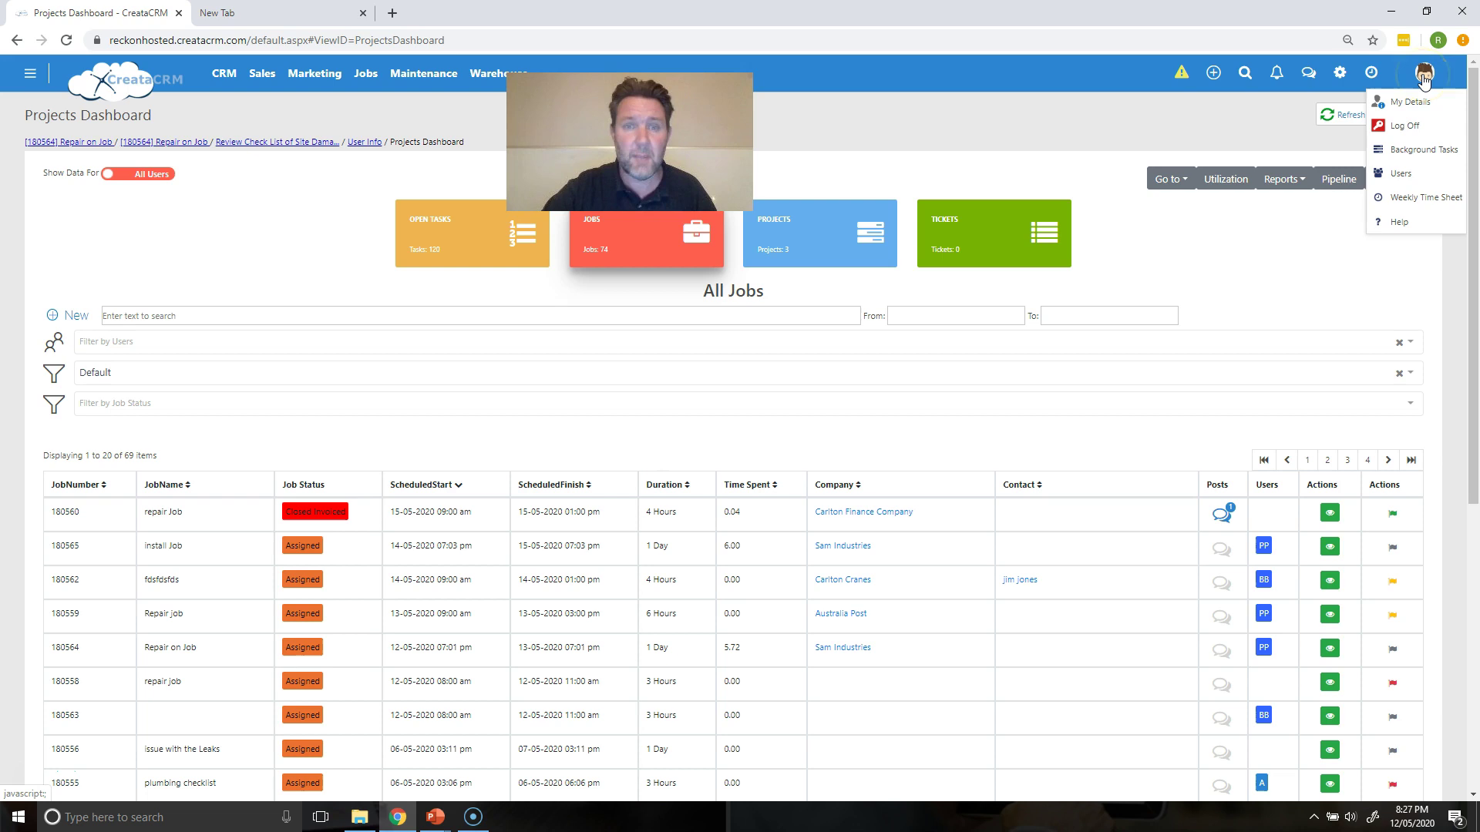
pyautogui.click(1422, 199)
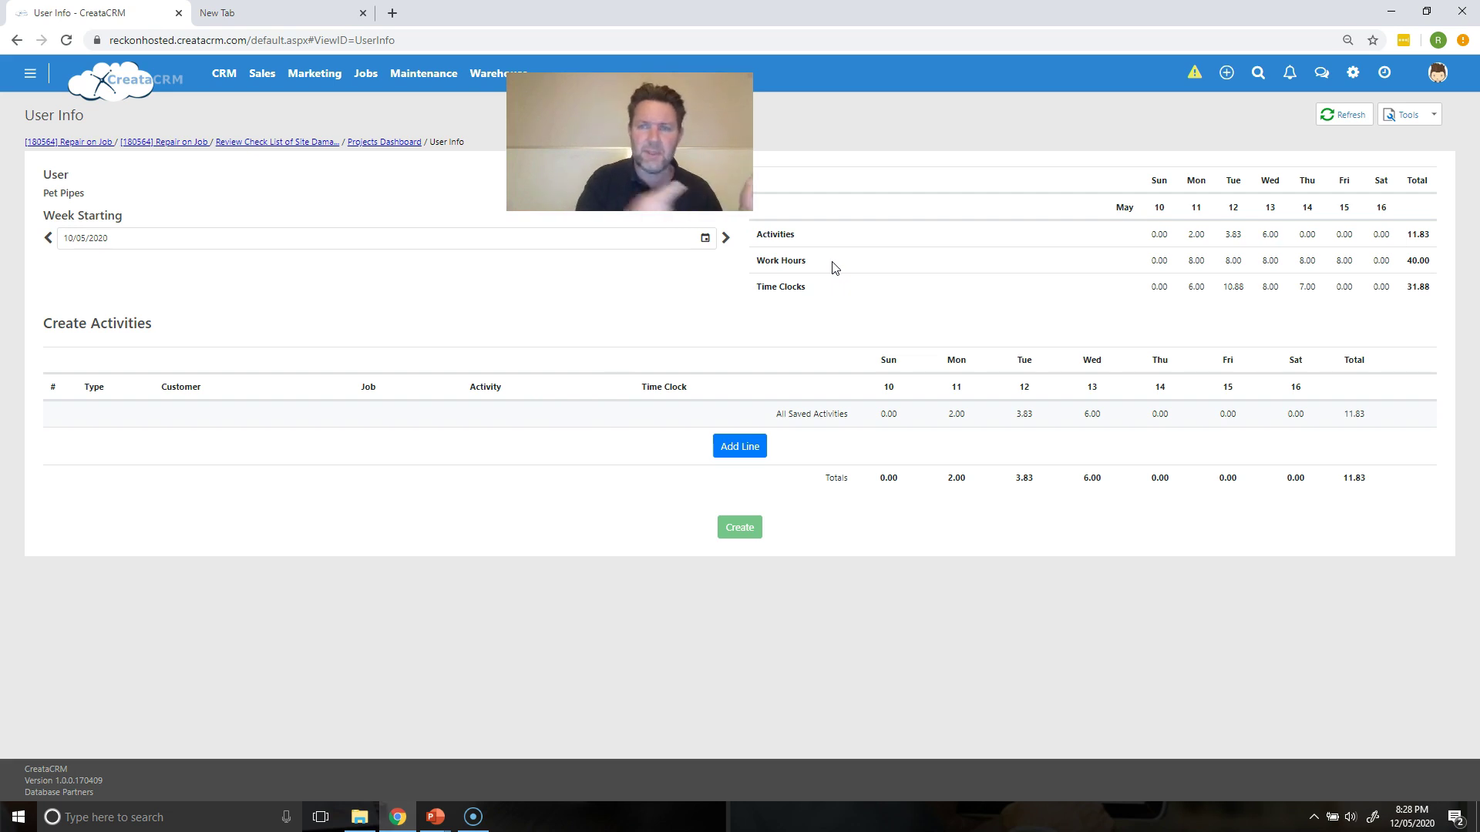
pyautogui.click(1437, 71)
pyautogui.click(1036, 123)
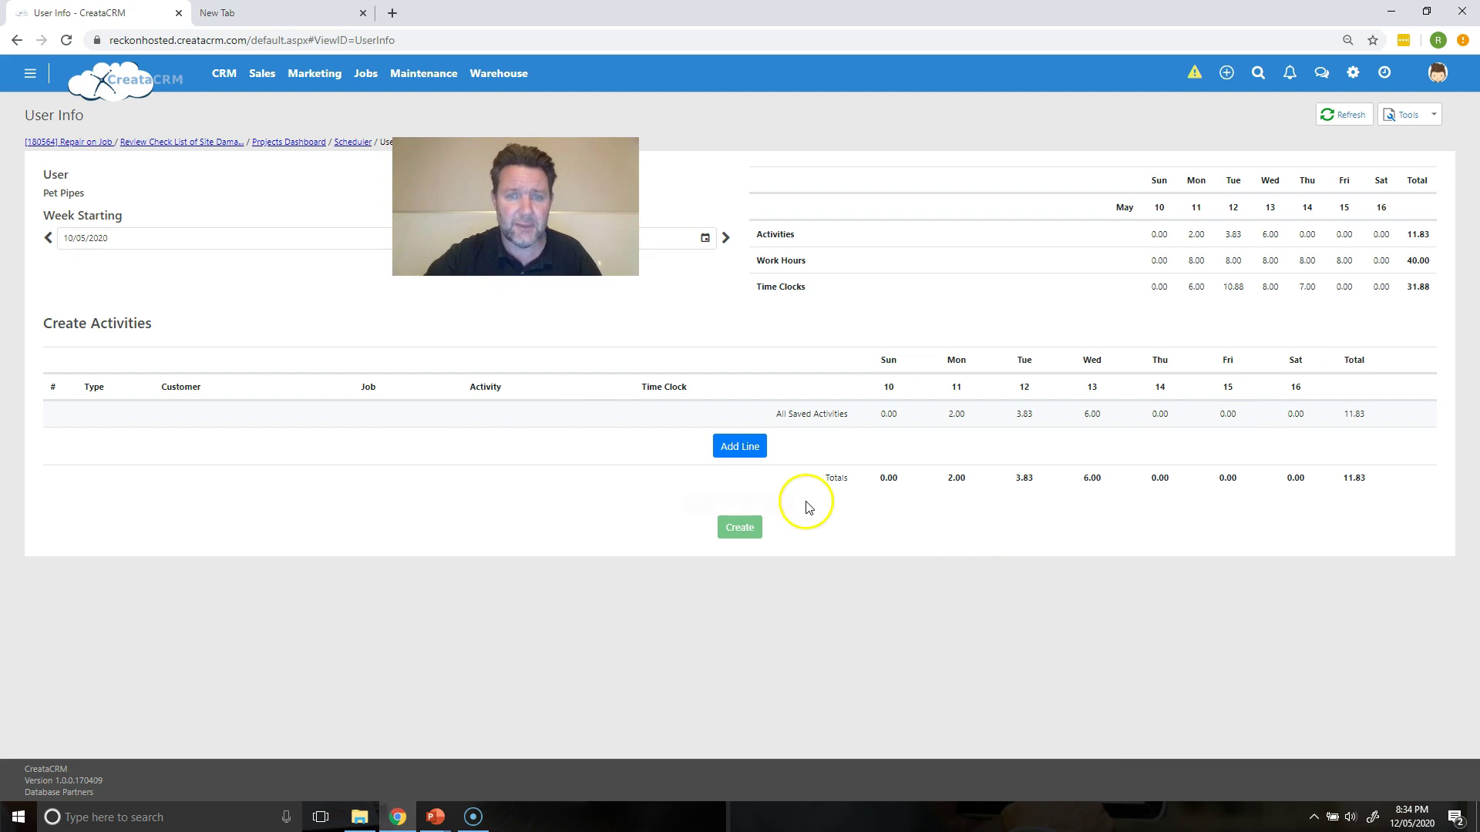
# - Add a time sheet line for job #11 - Fixing th Pipes with the activity type Job Activity
pyautogui.click(745, 449)
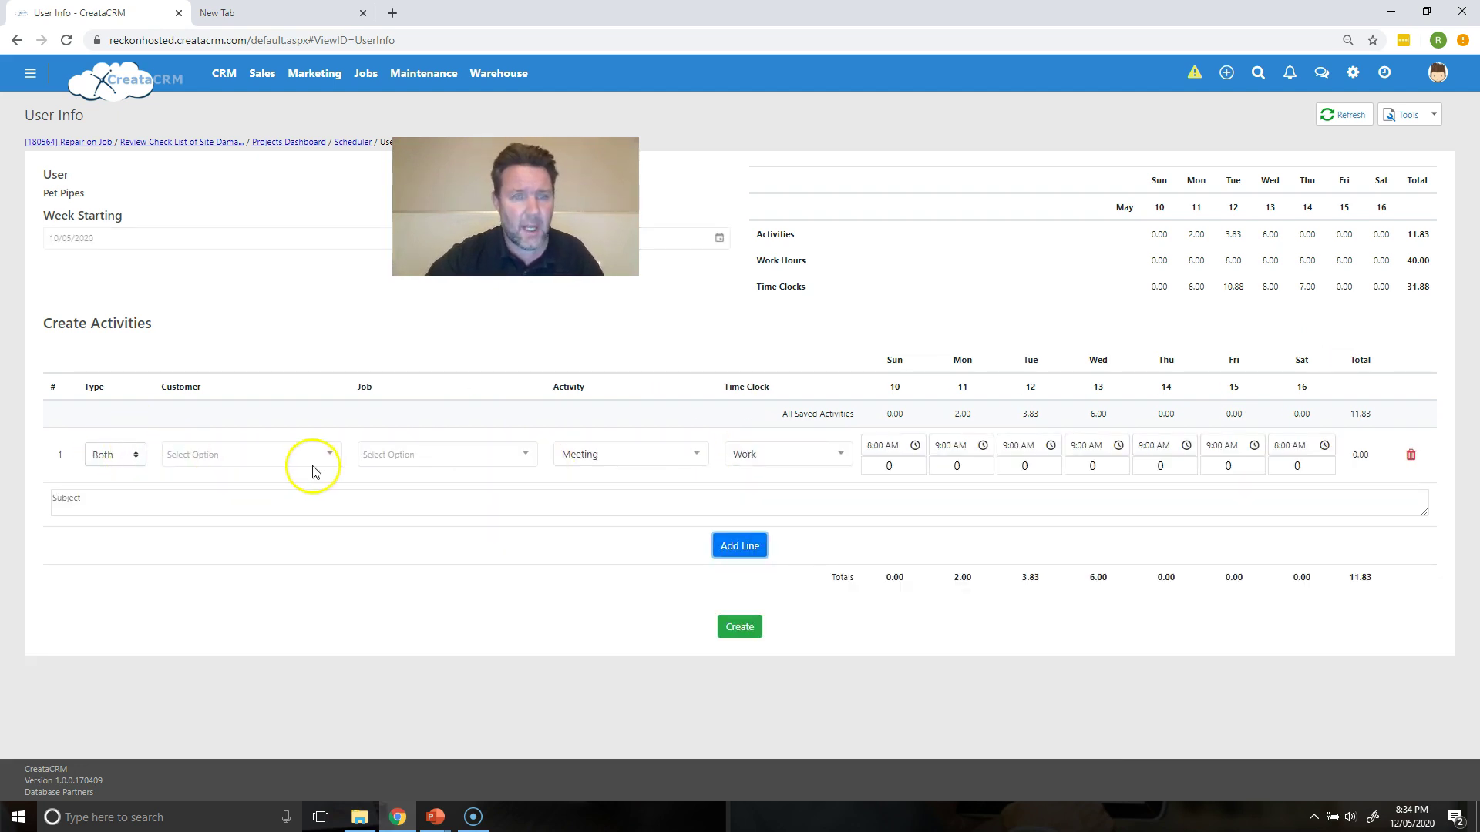
pyautogui.click(441, 460)
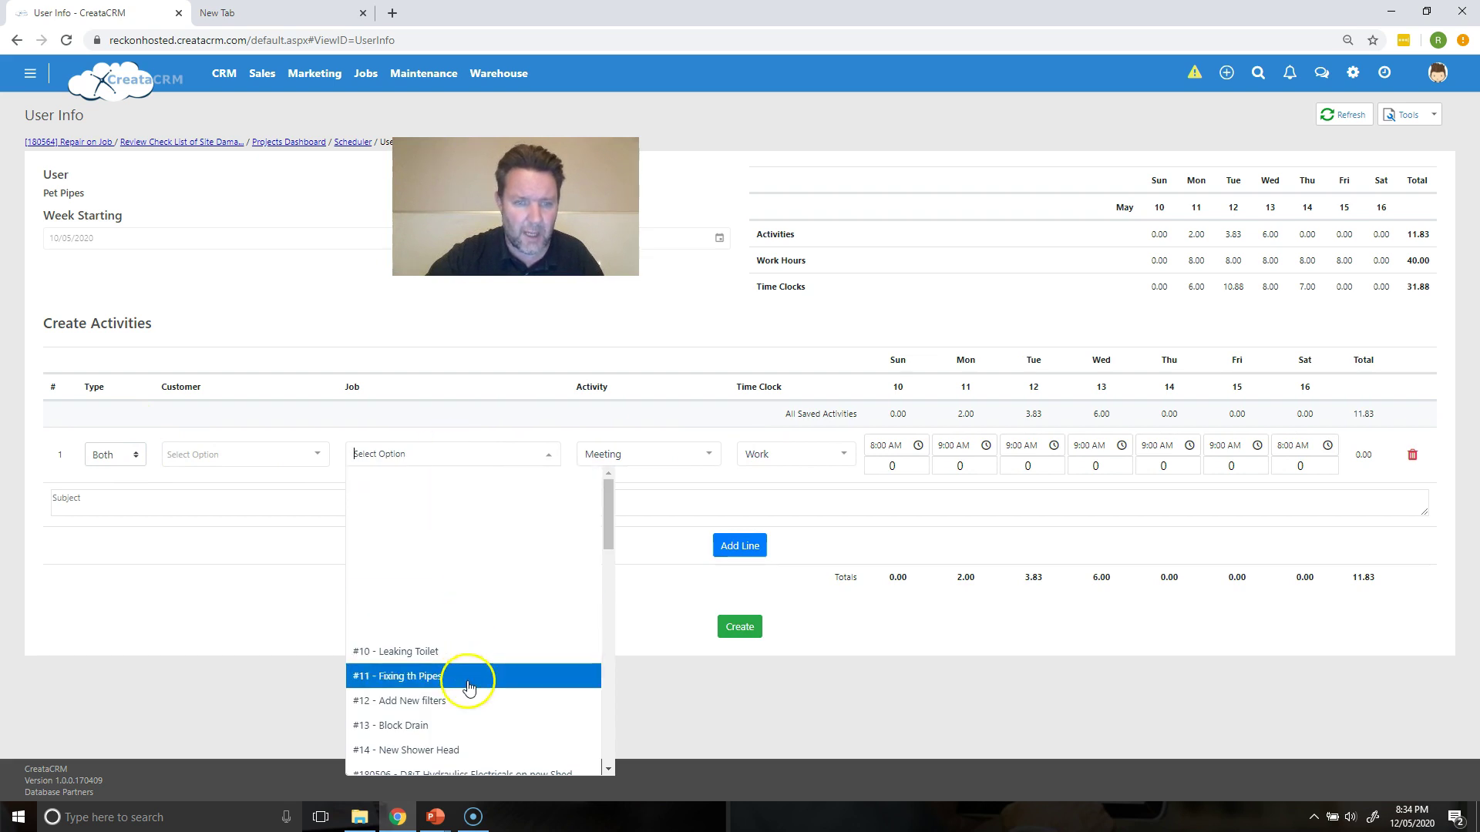
pyautogui.click(469, 678)
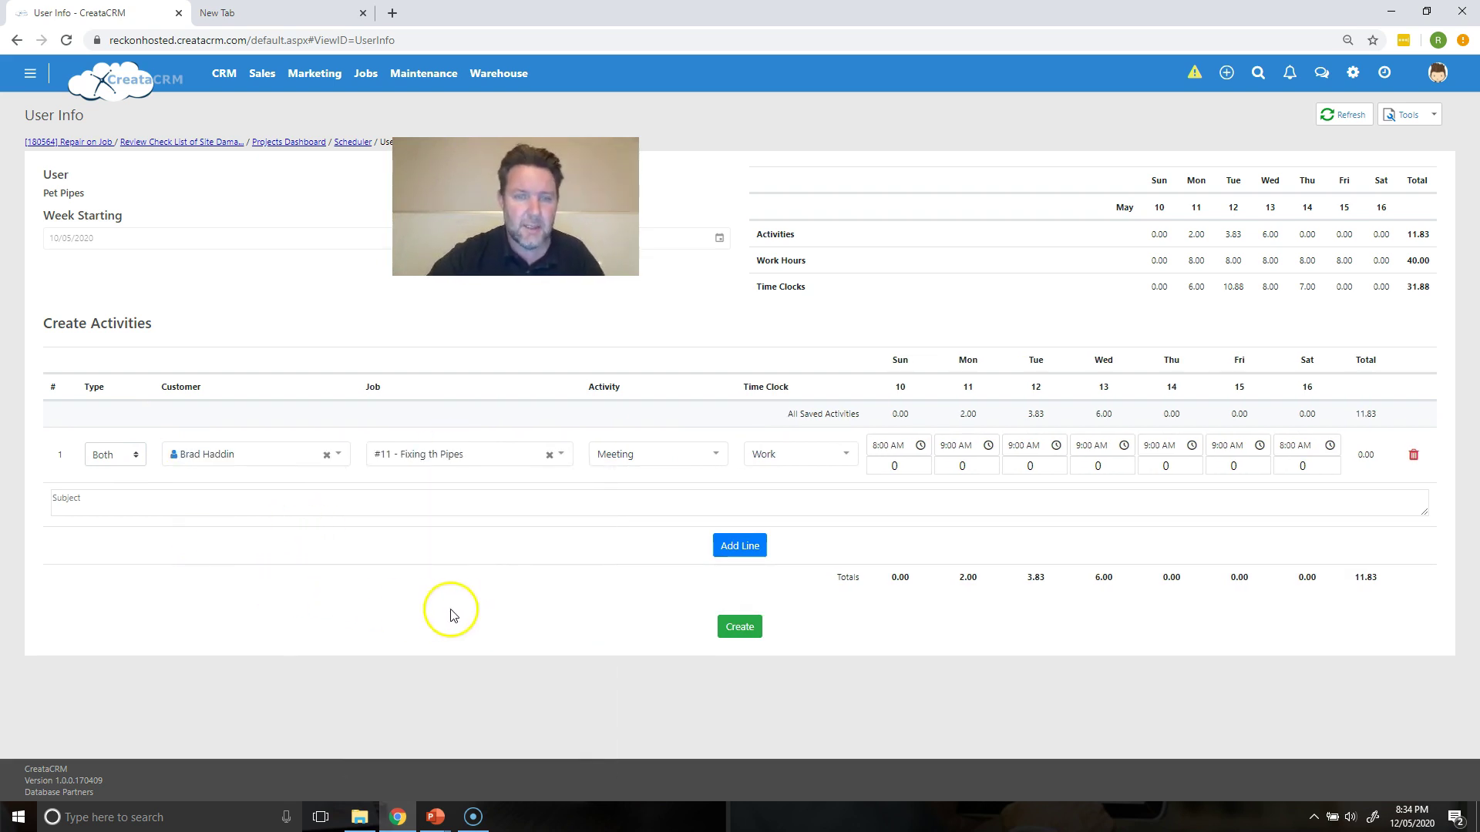
pyautogui.click(637, 454)
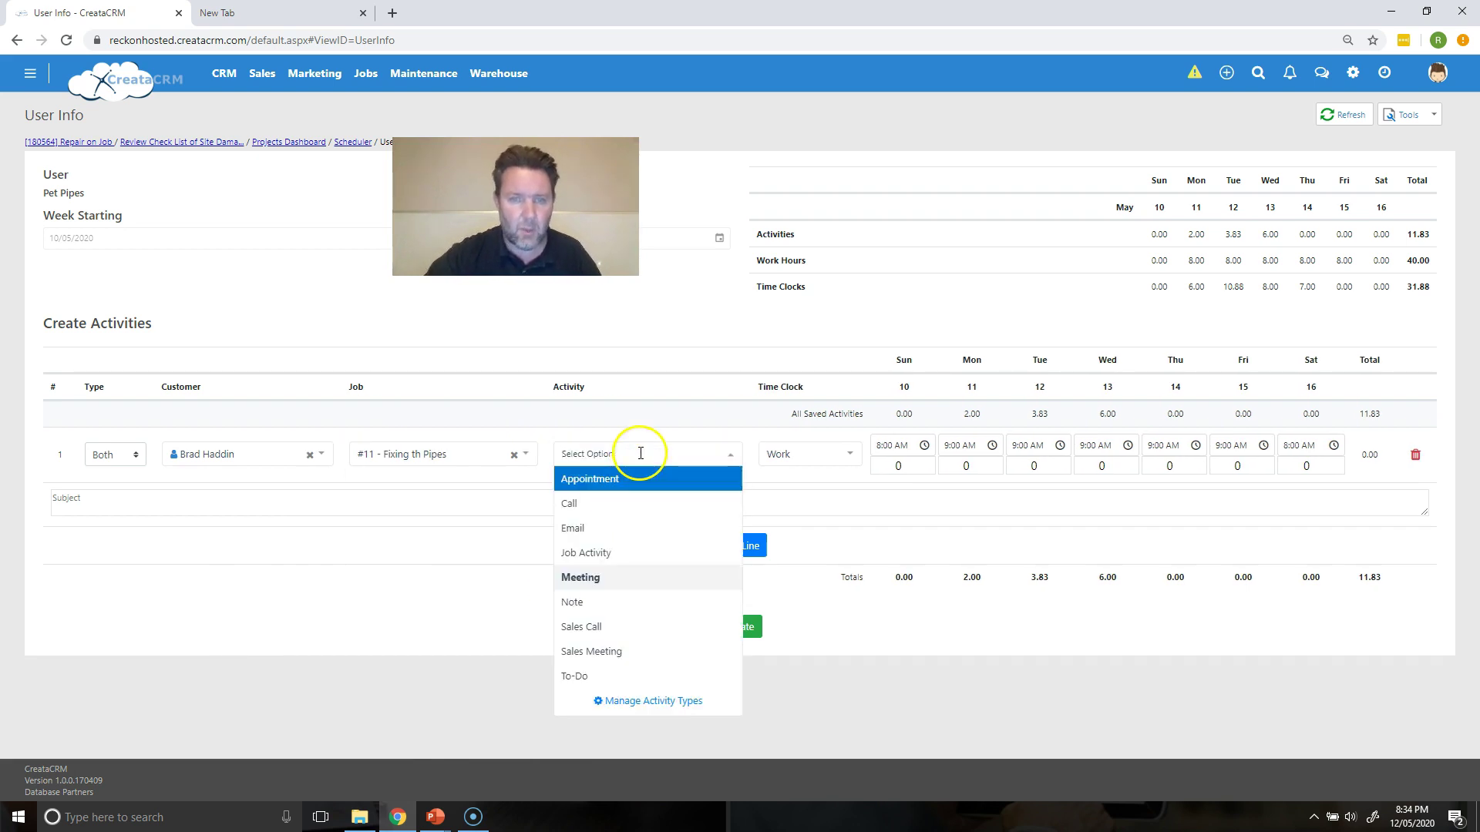
pyautogui.click(639, 555)
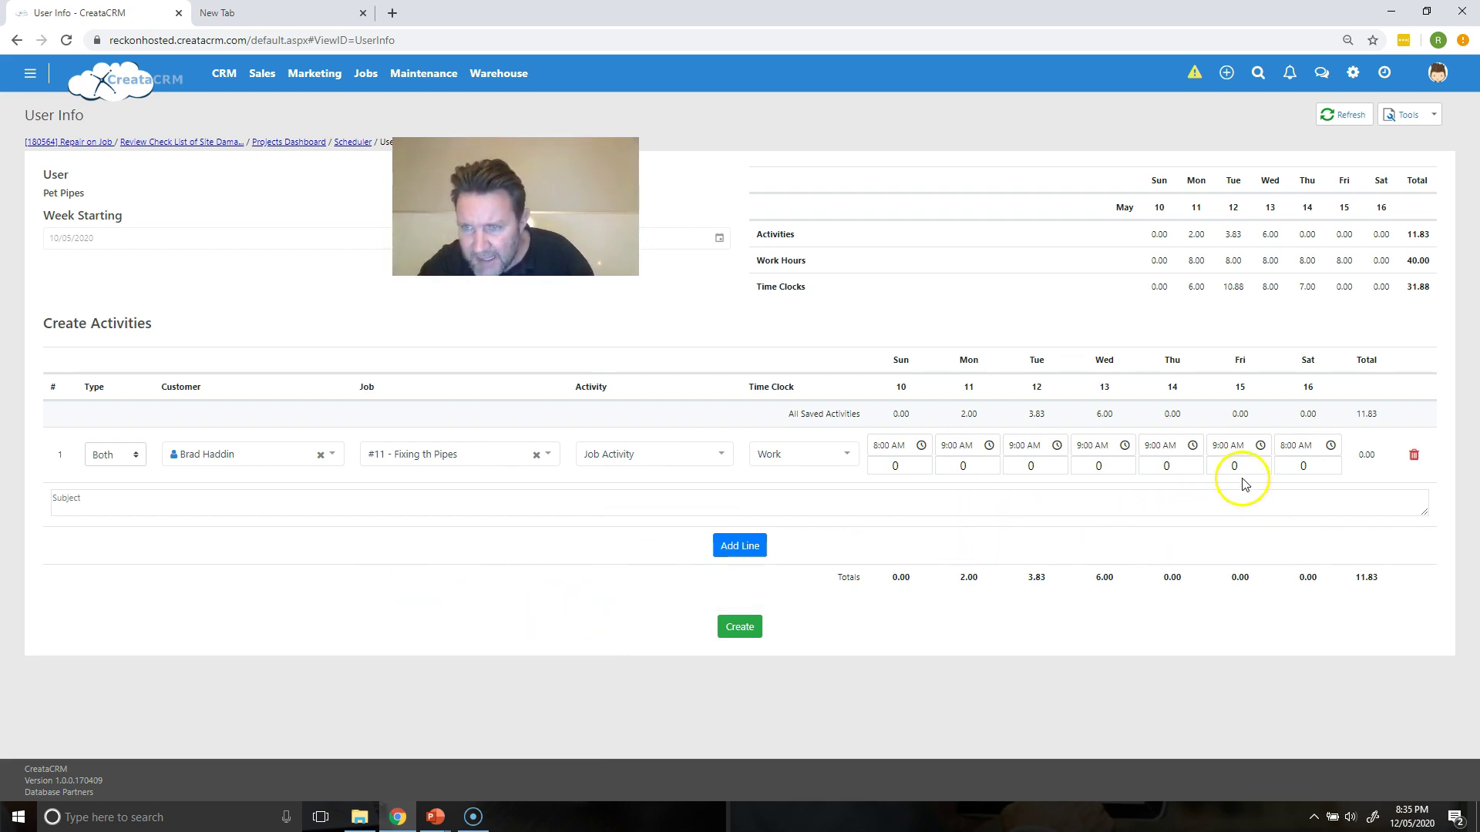
# - Set the first line's hours for Friday 15 to 8, keeping the 9:00 AM start time
pyautogui.click(1260, 448)
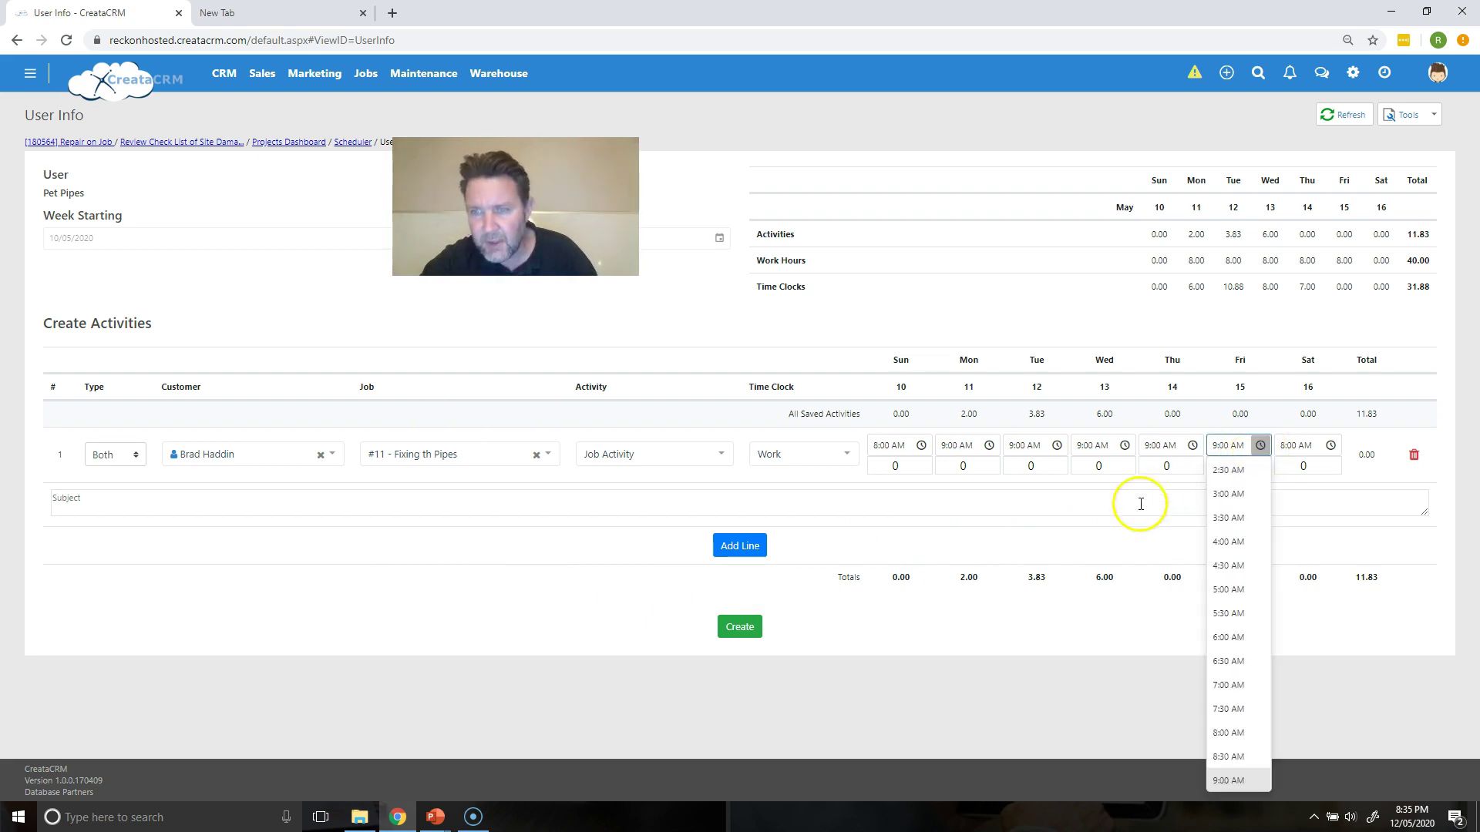
pyautogui.click(1116, 553)
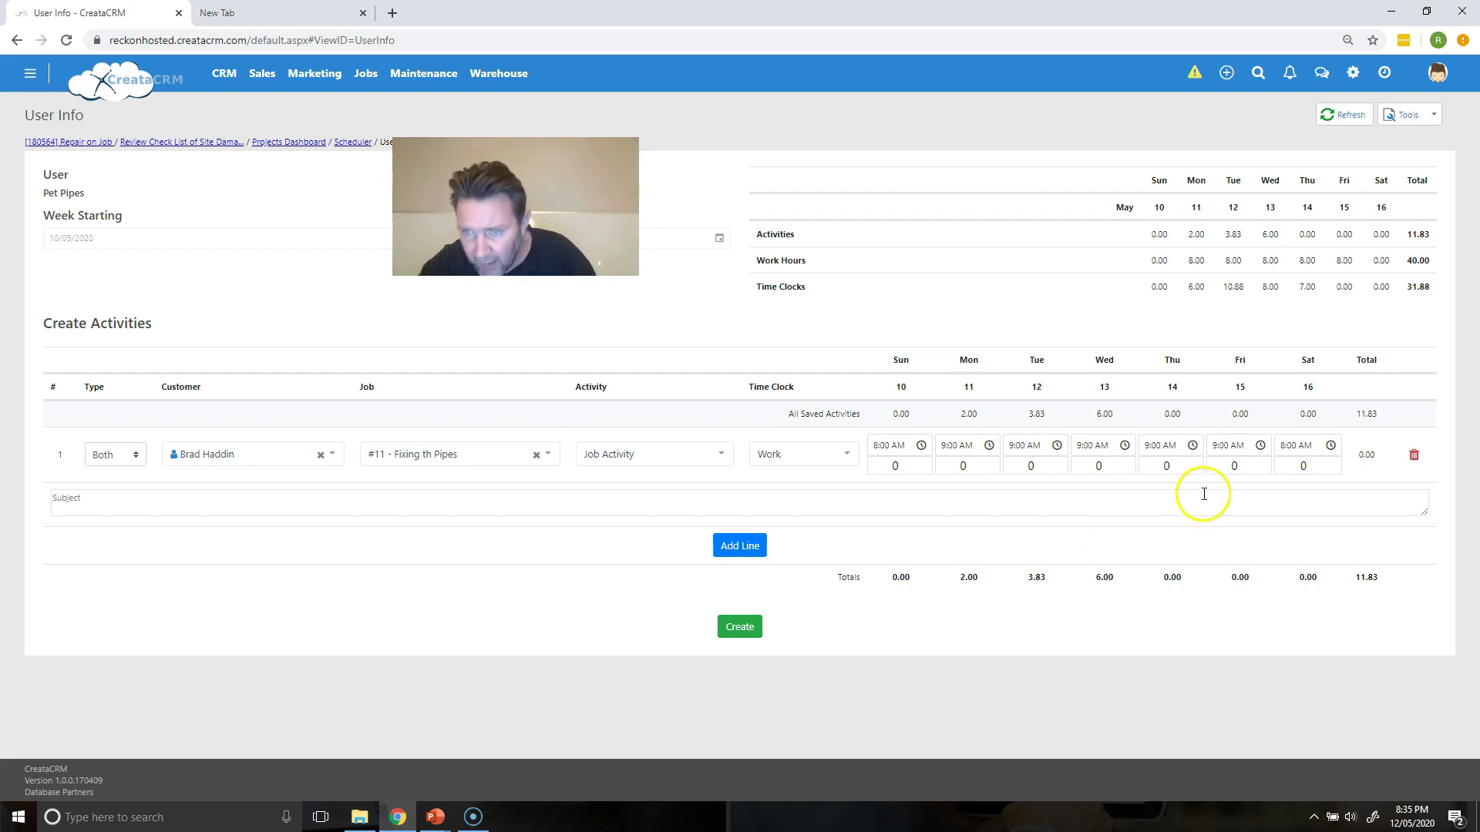
pyautogui.click(1232, 468)
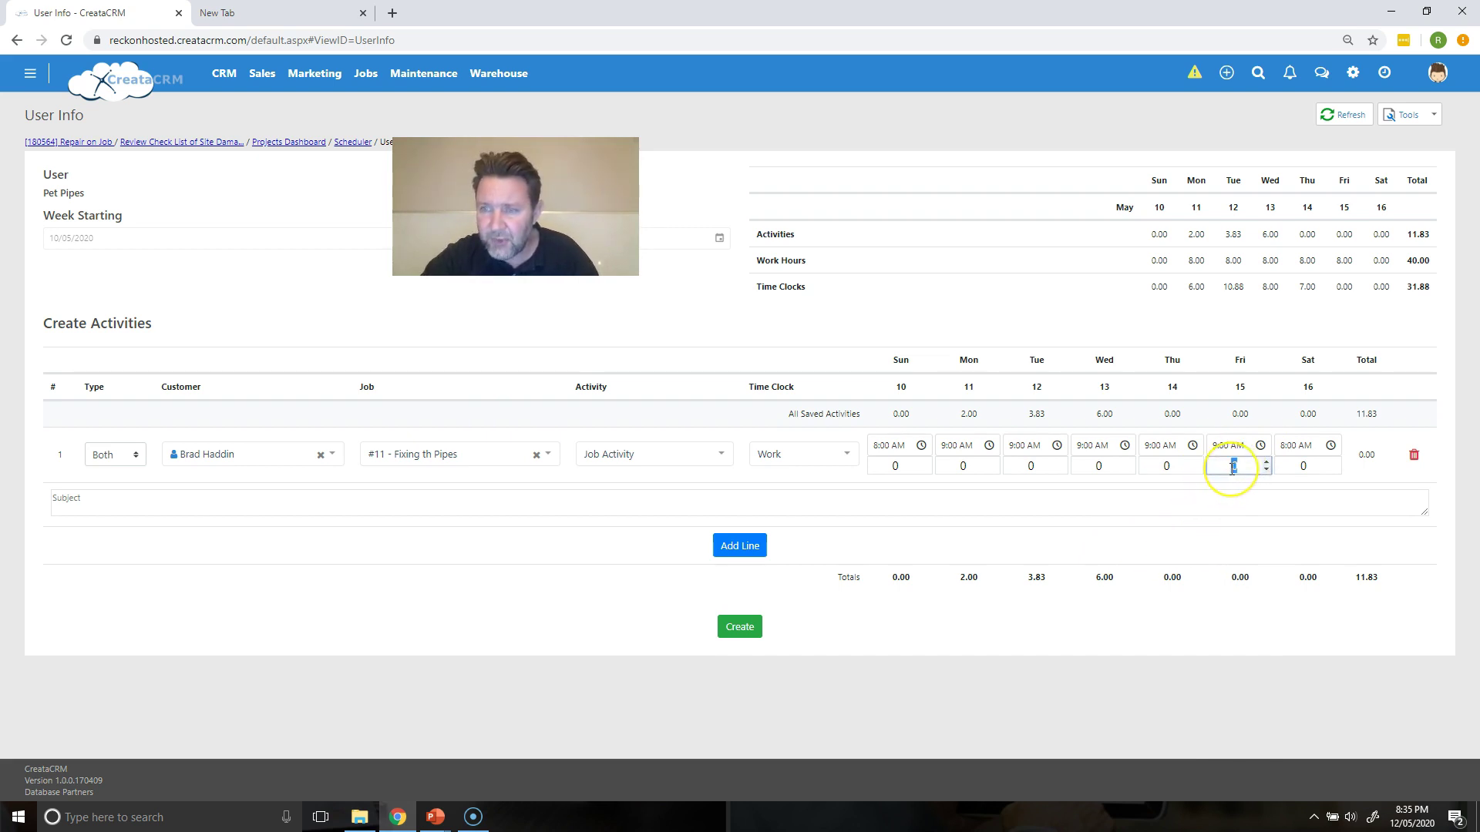
pyautogui.write('8')
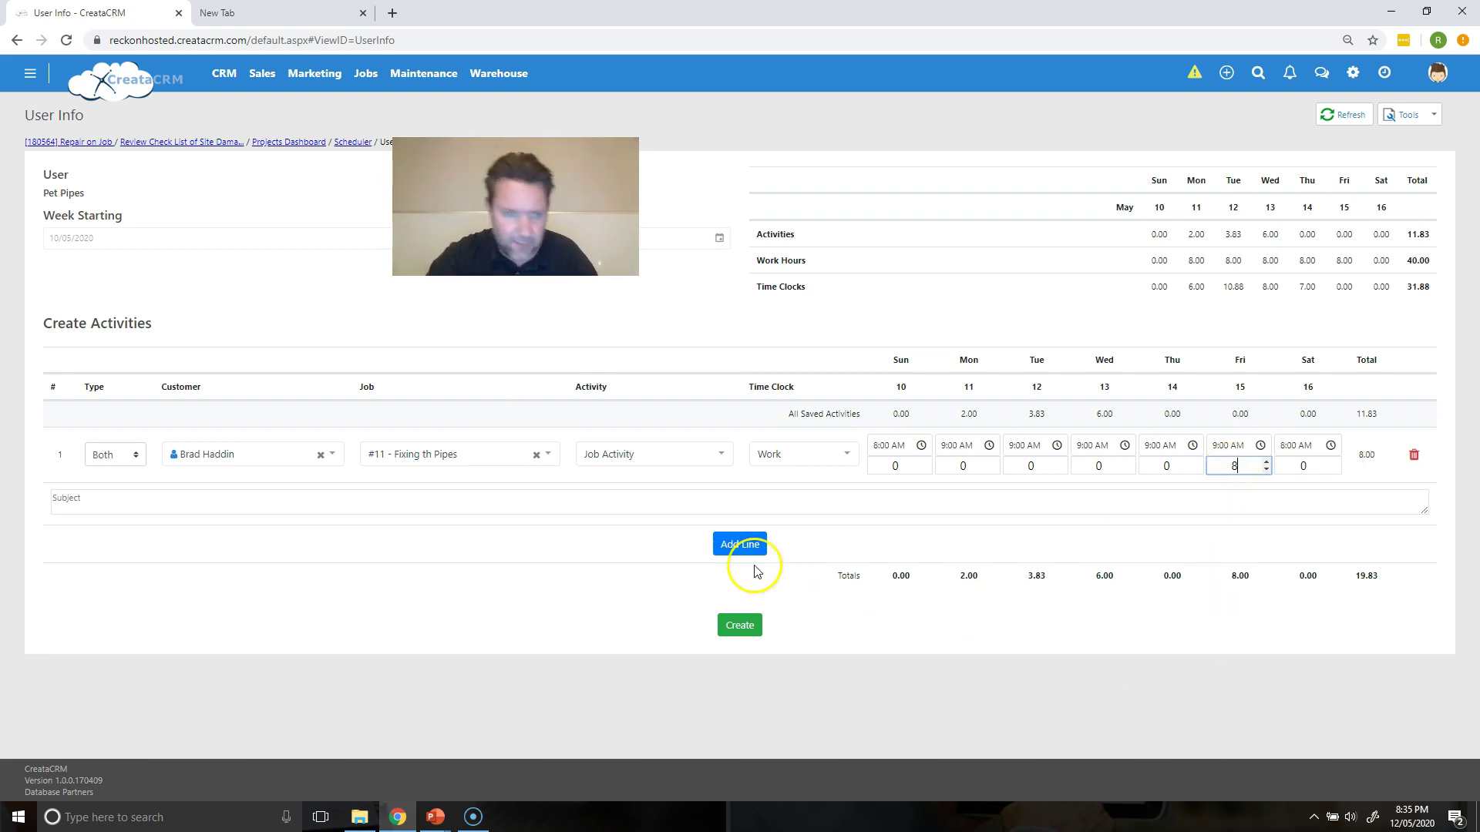
# - Enter "installation of the pipes, and fix up" as the first line's subject
pyautogui.click(359, 511)
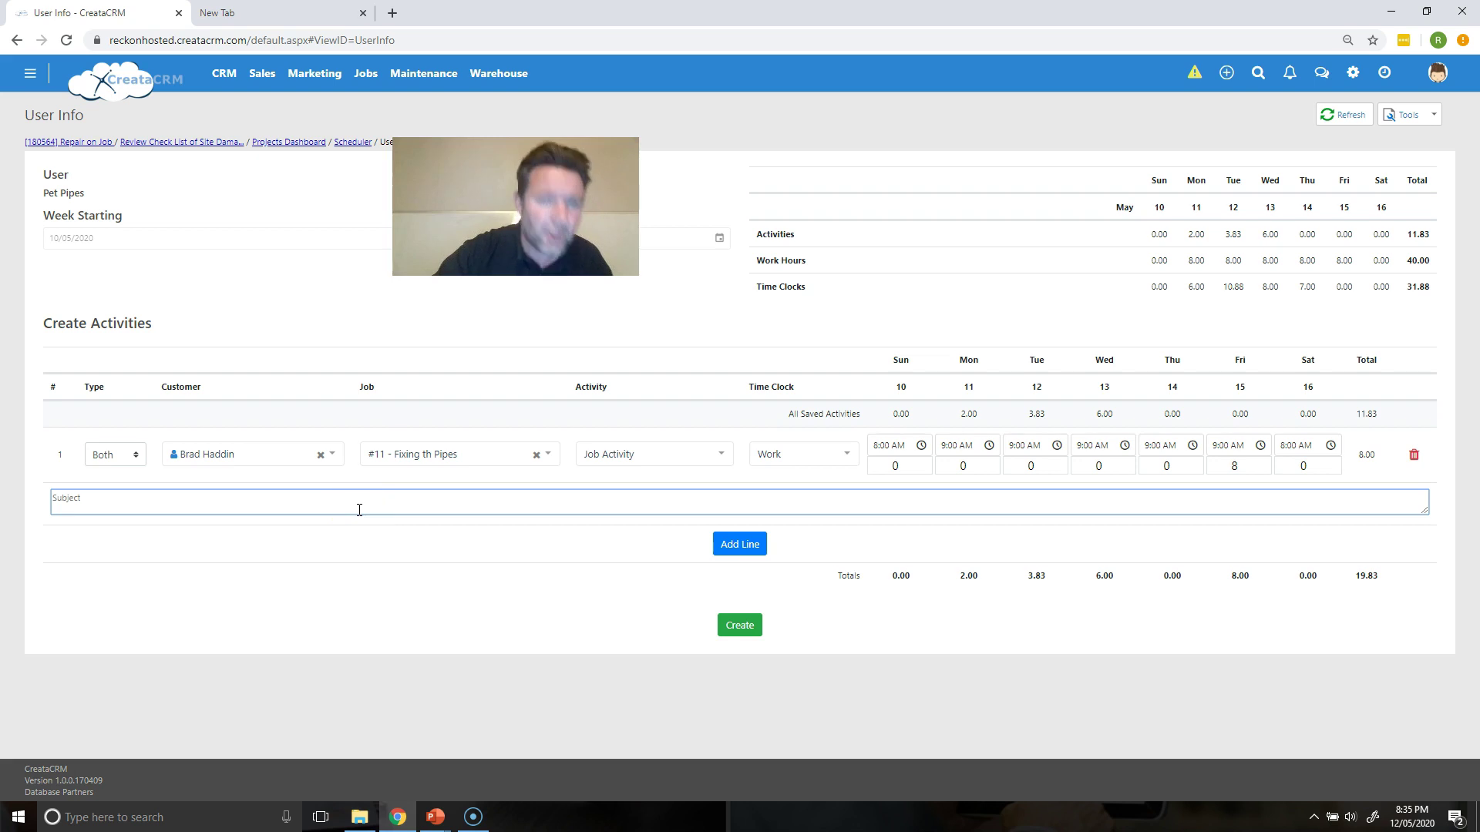
pyautogui.write('installation')
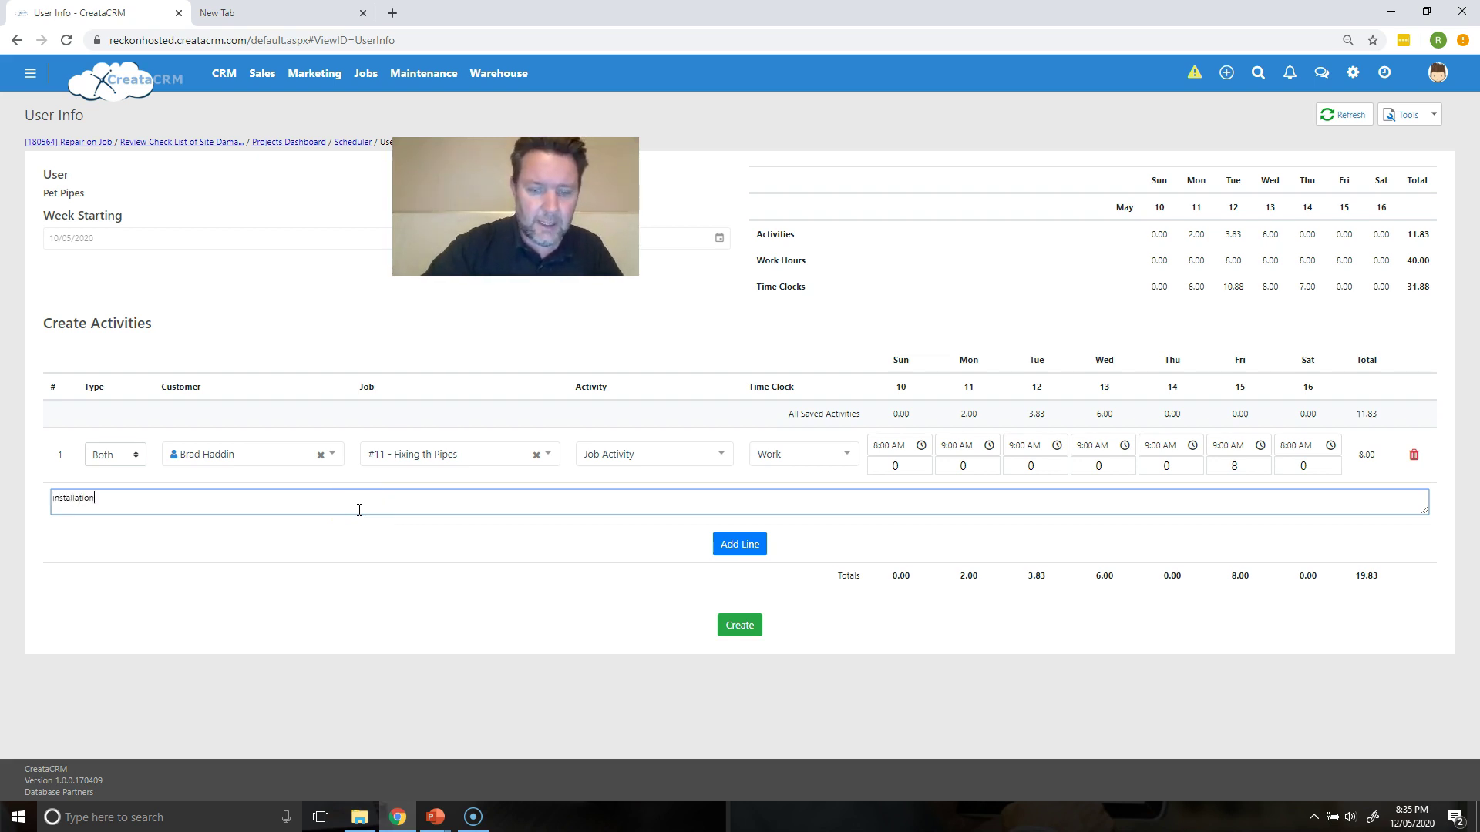
pyautogui.write(' of the ')
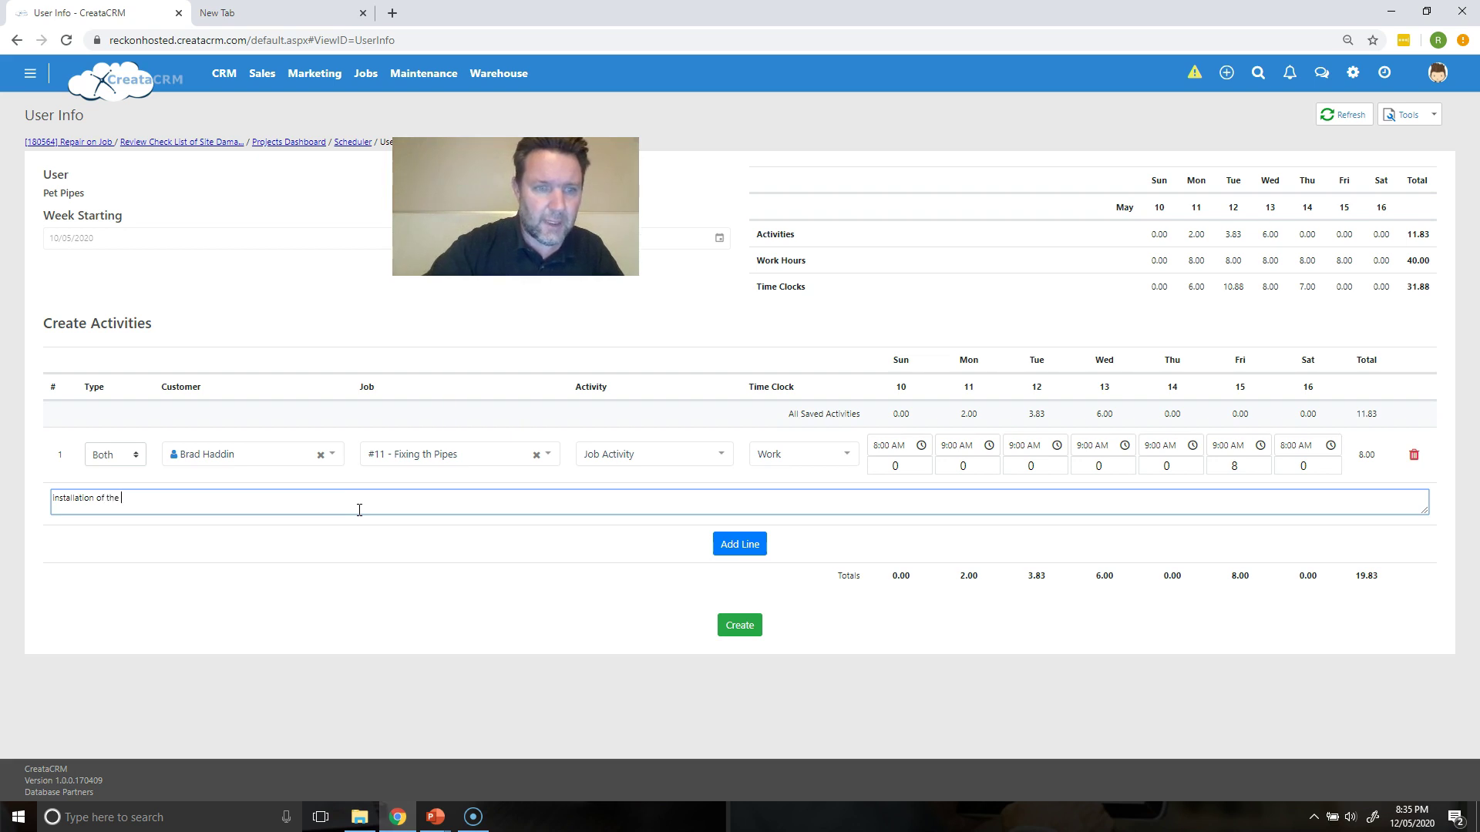
pyautogui.write('pipes')
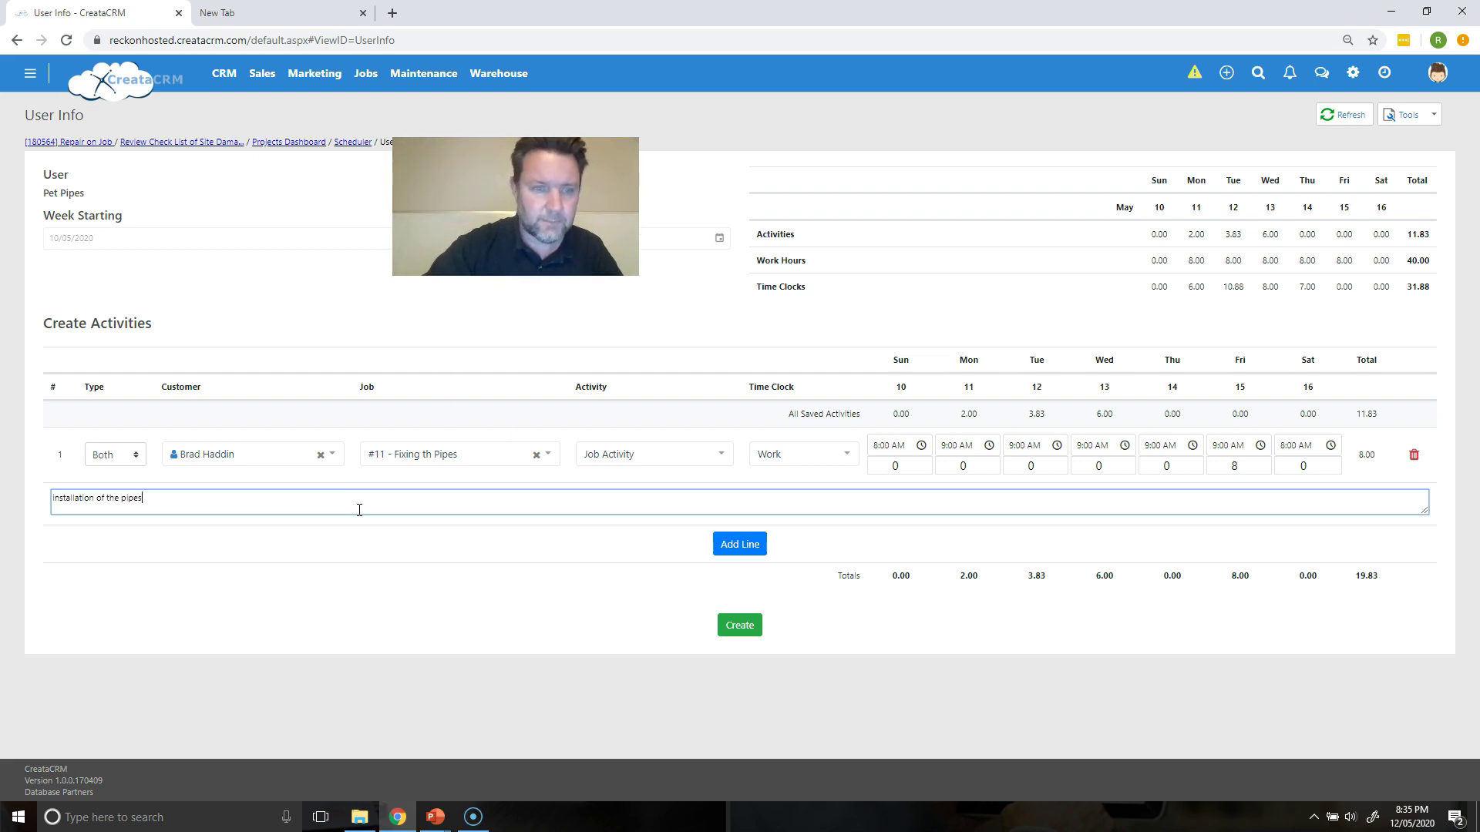
pyautogui.write(', and')
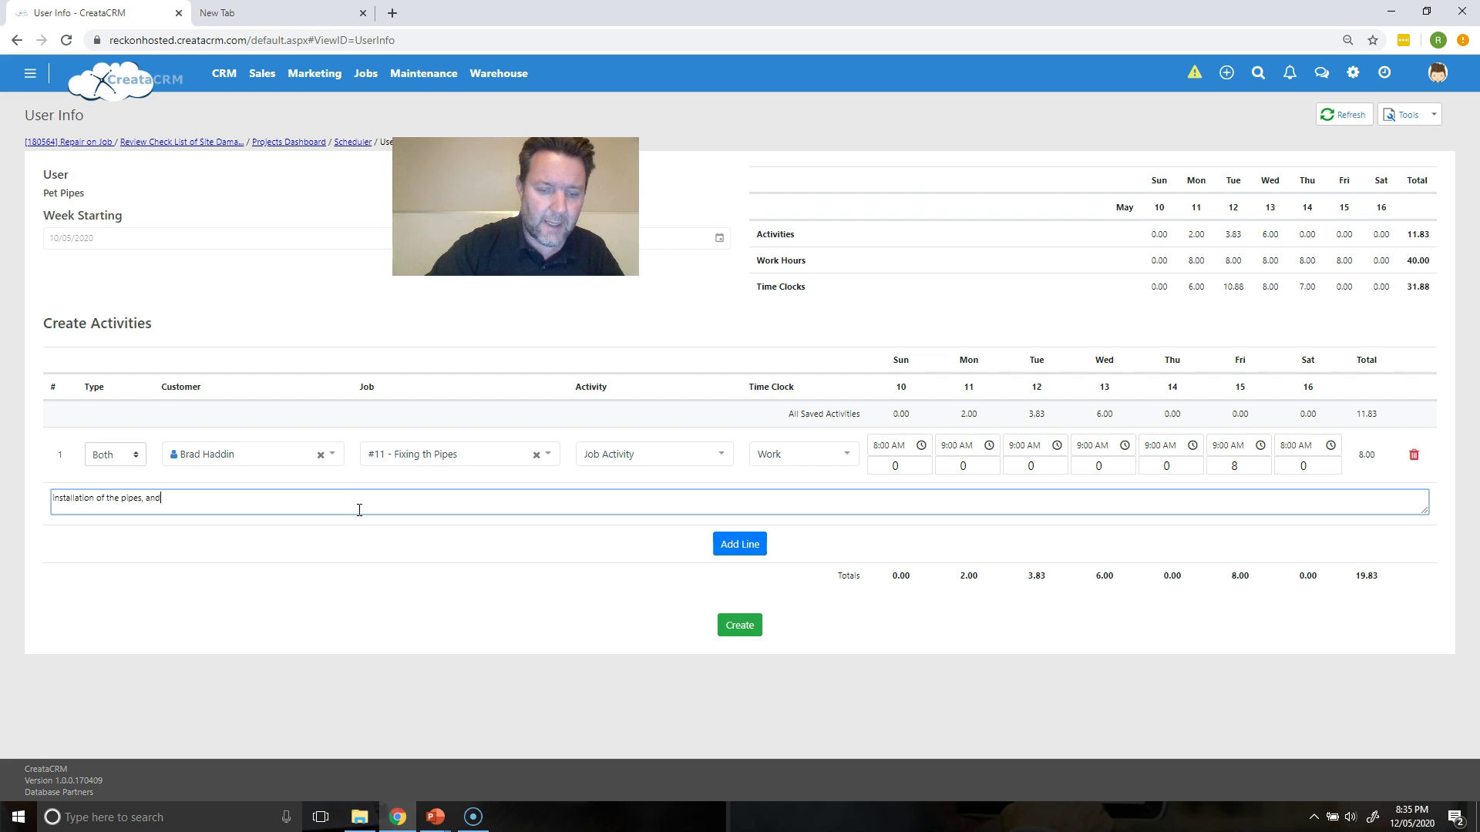
pyautogui.write(' fix up')
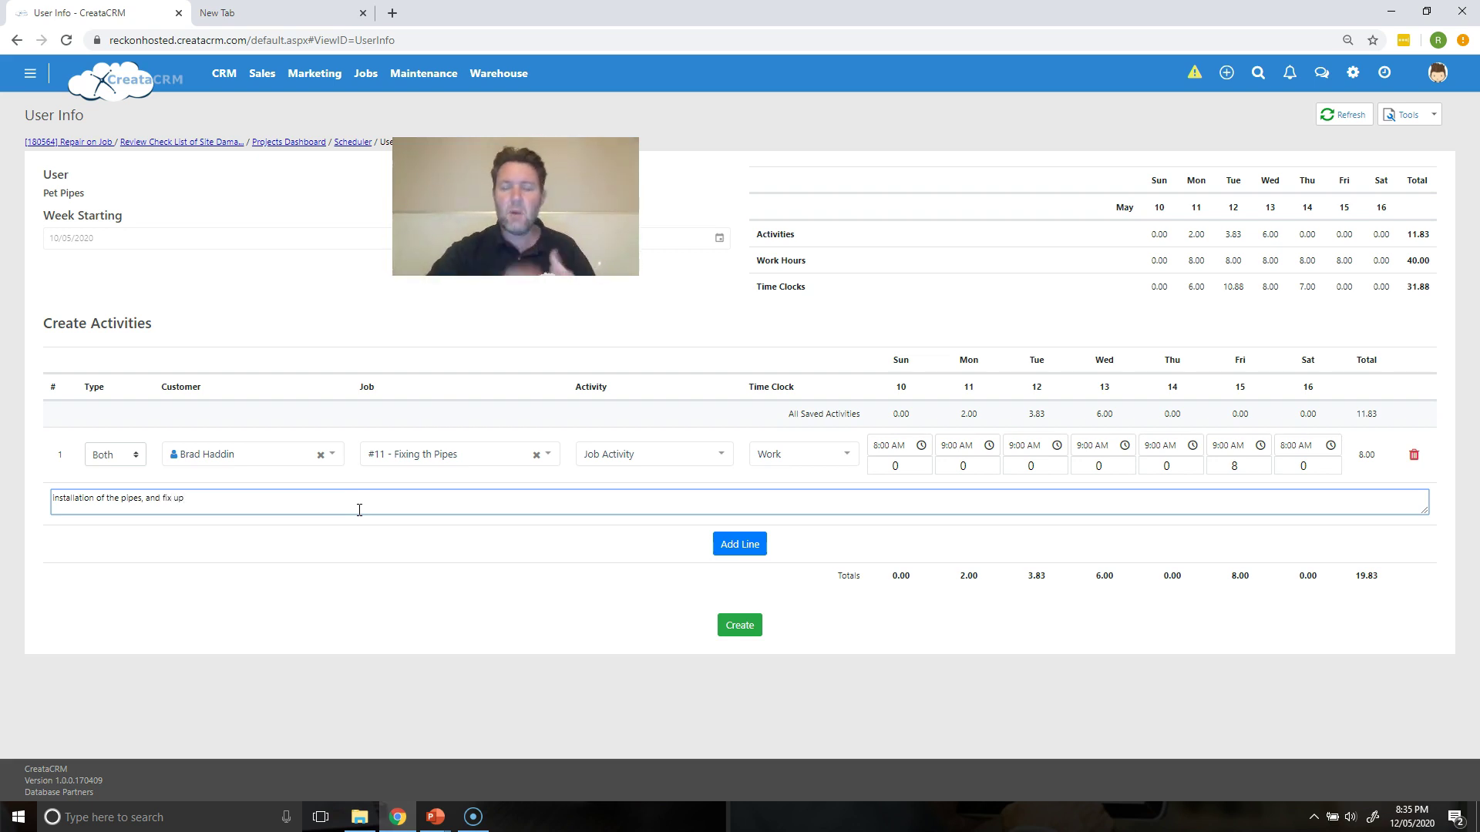
# - Add a second line of type Activity for job #180511 - Sending a Quote for CreataCRM Job Costing
pyautogui.click(740, 544)
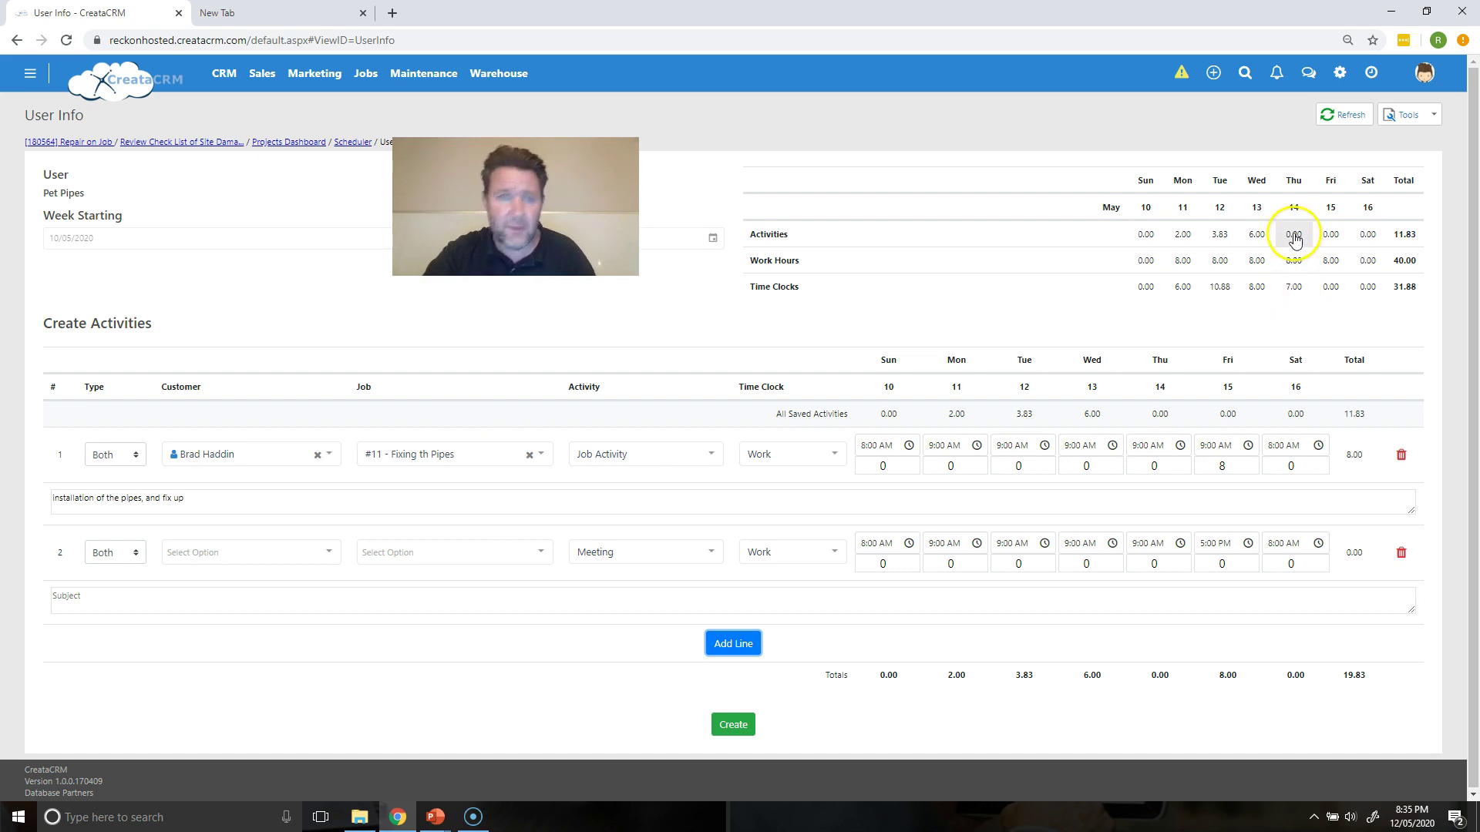
pyautogui.click(99, 547)
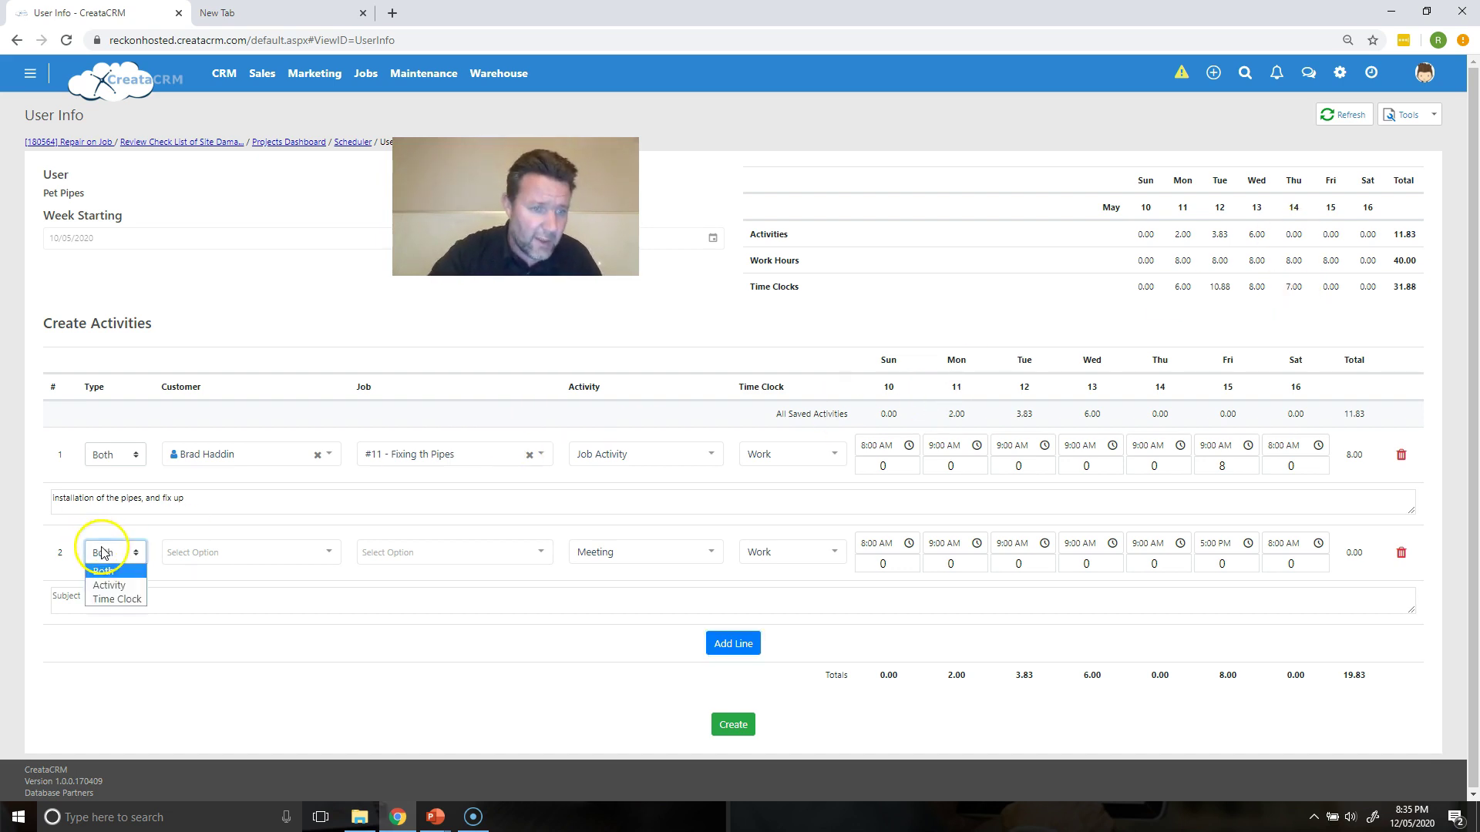
pyautogui.click(106, 580)
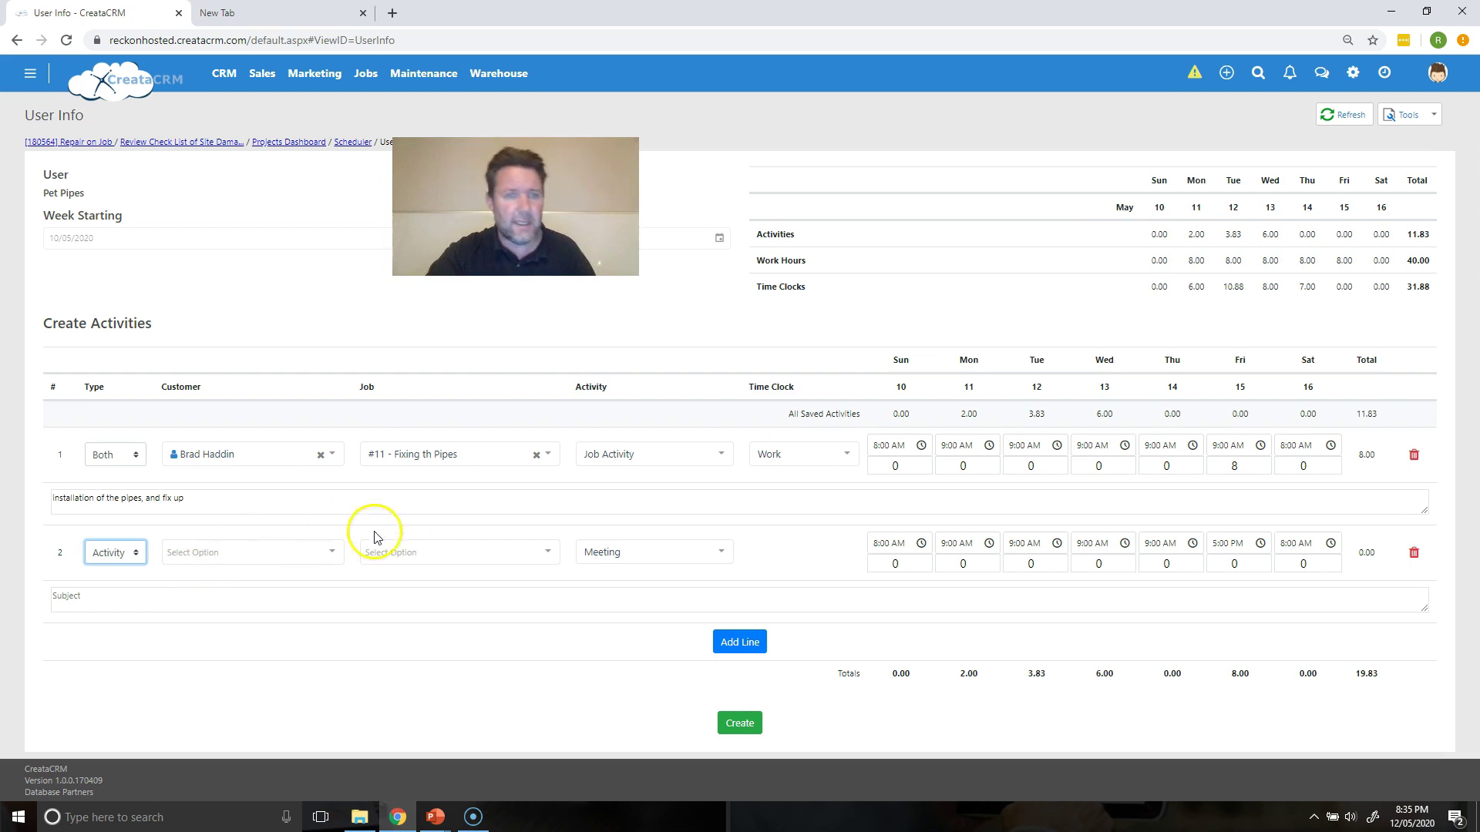
pyautogui.click(497, 552)
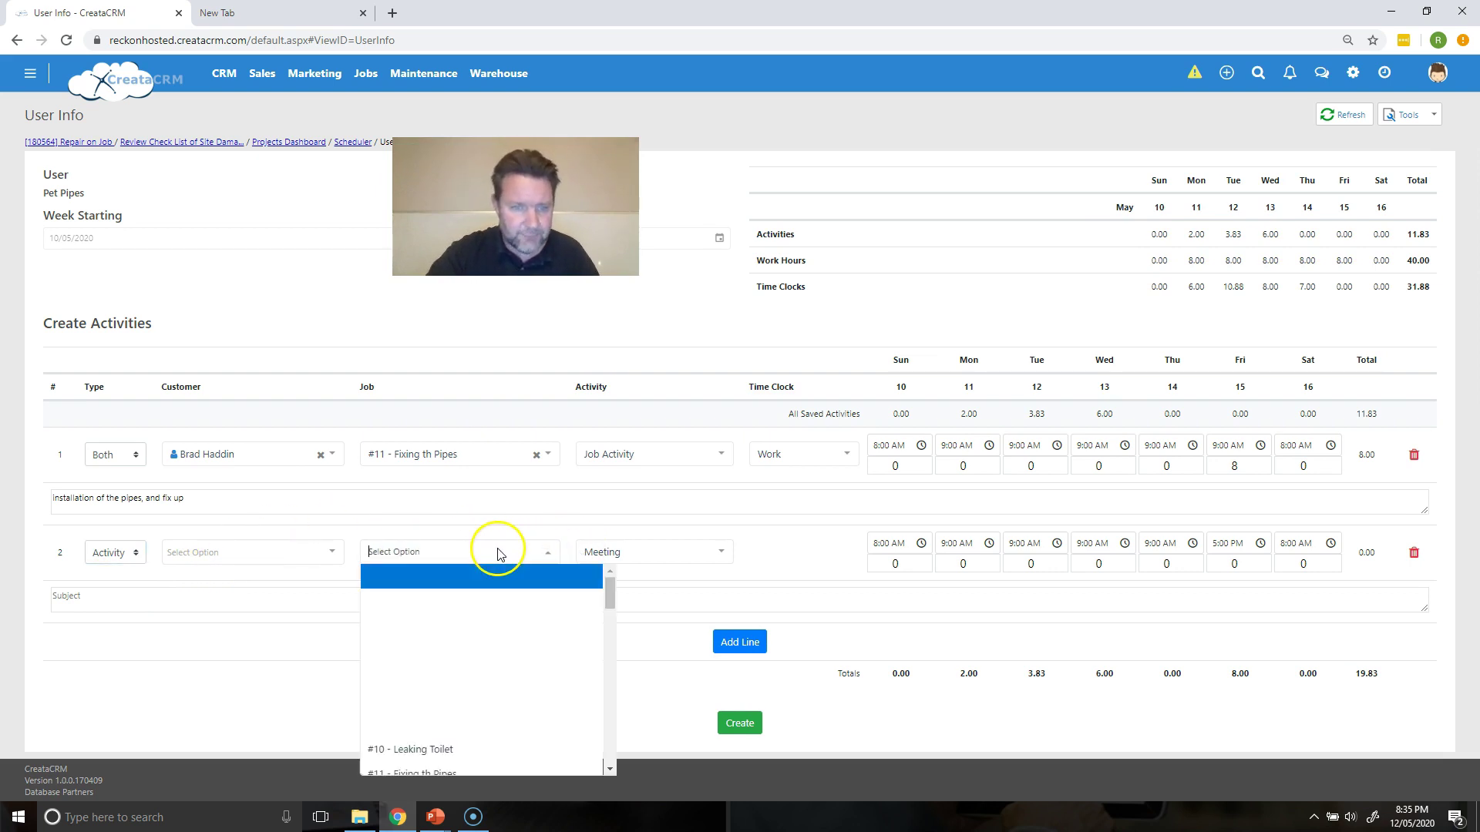
pyautogui.moveTo(623, 592); pyautogui.dragTo(619, 641)
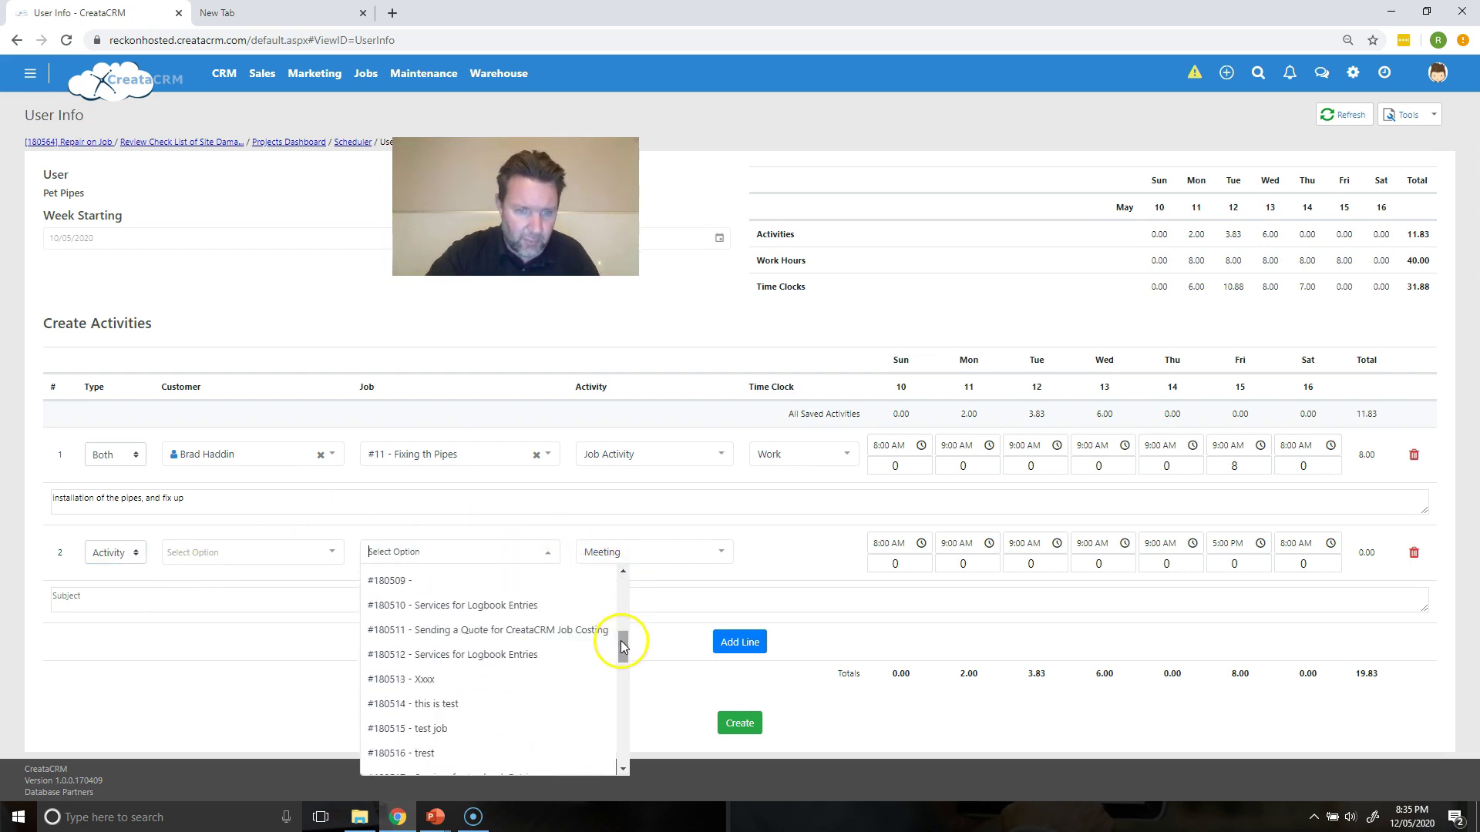
pyautogui.click(556, 626)
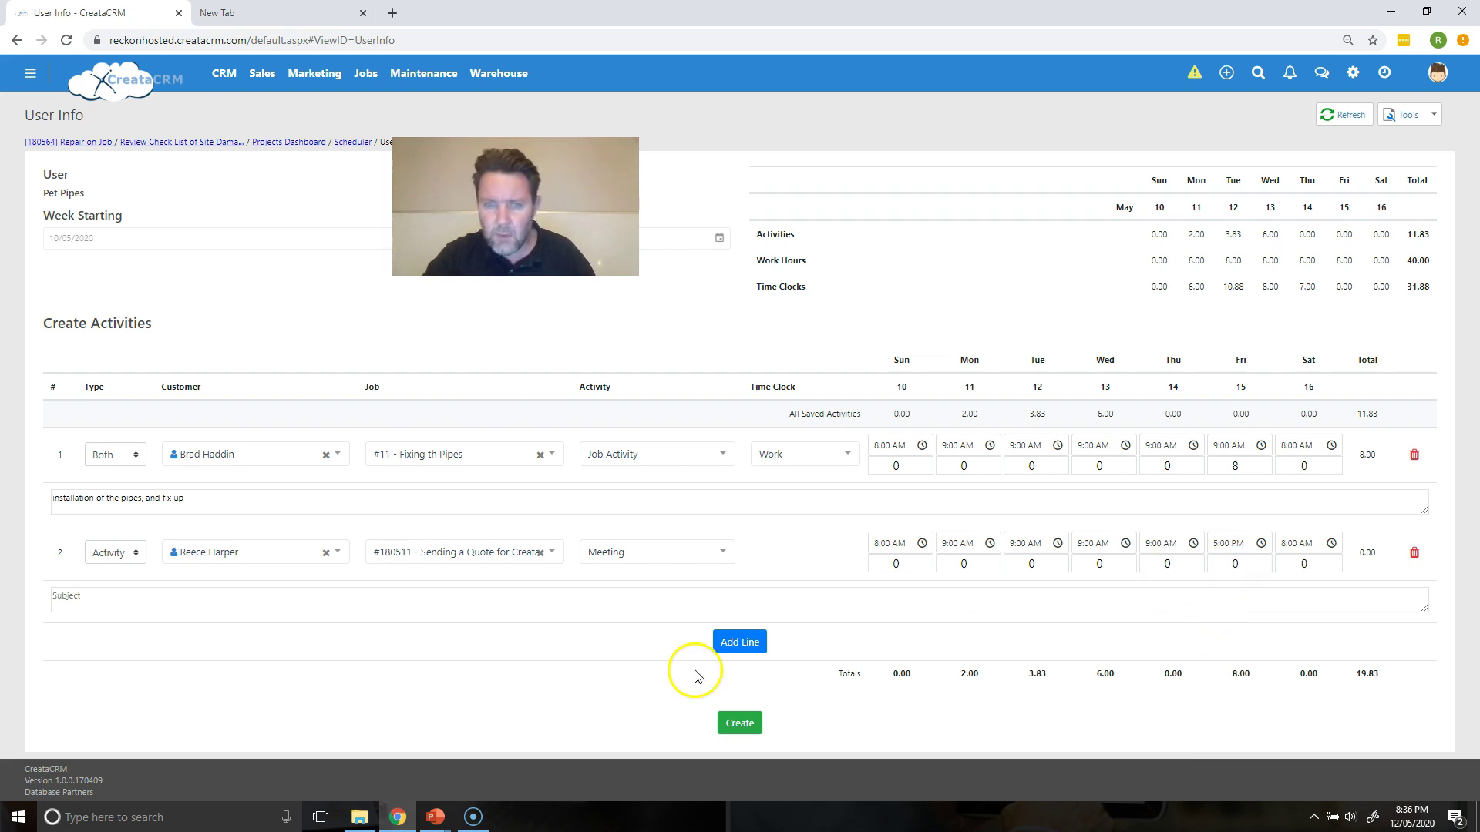
# - Set the second line's hours for Thursday 14 to 4 and create the entered activities
pyautogui.doubleClick(1175, 563)
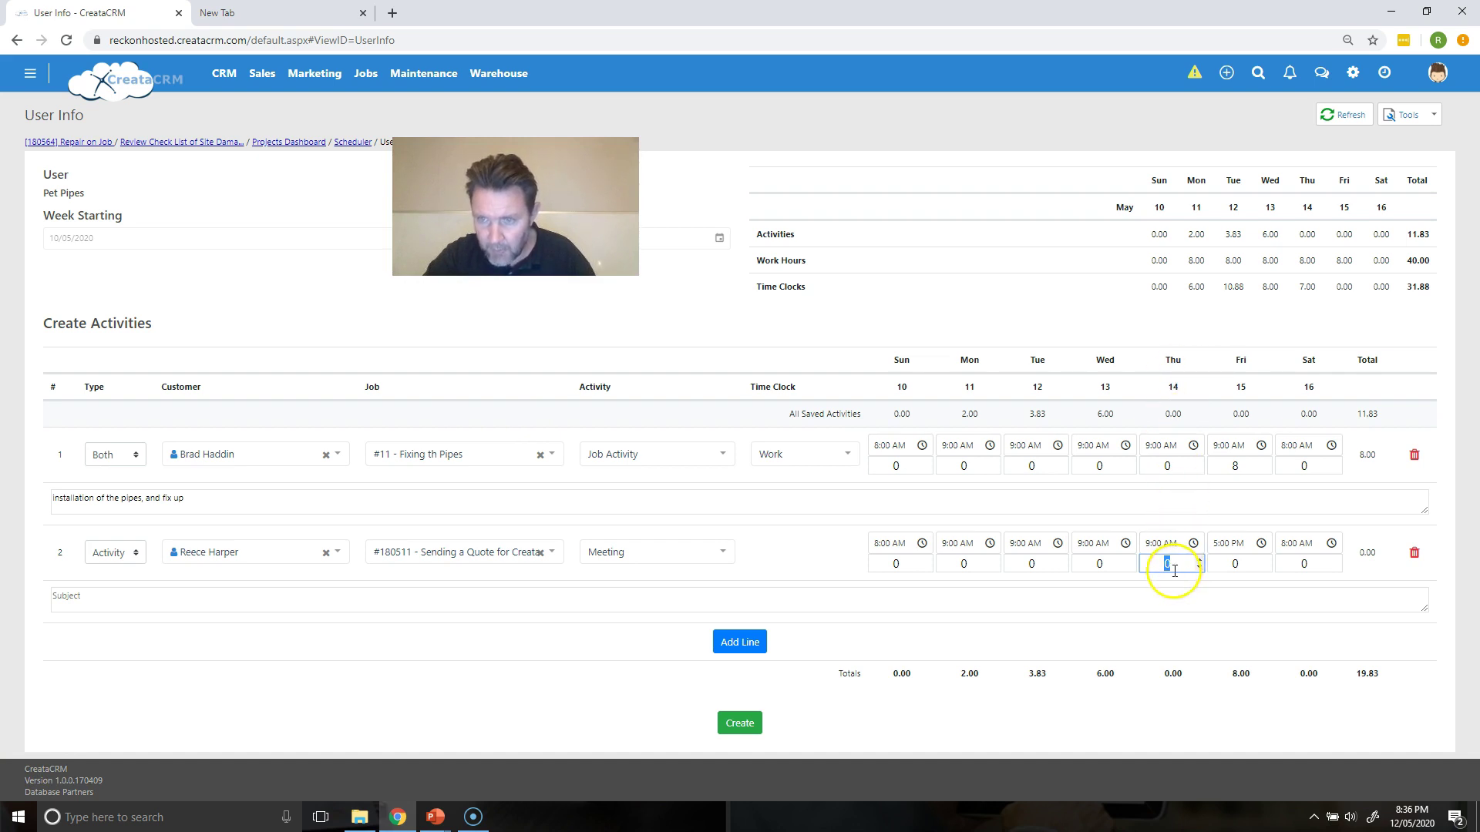
pyautogui.write('4')
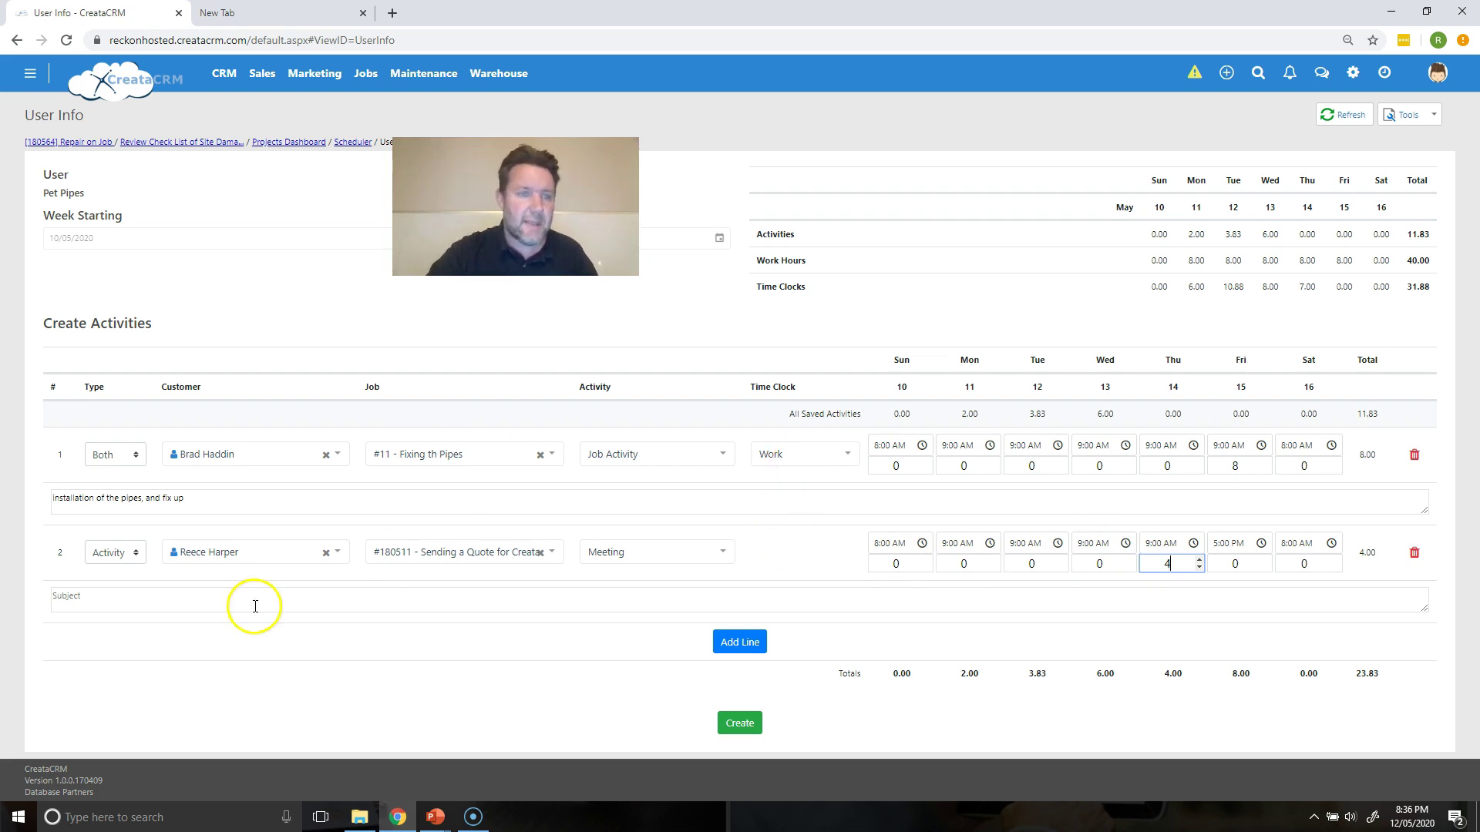
pyautogui.click(737, 720)
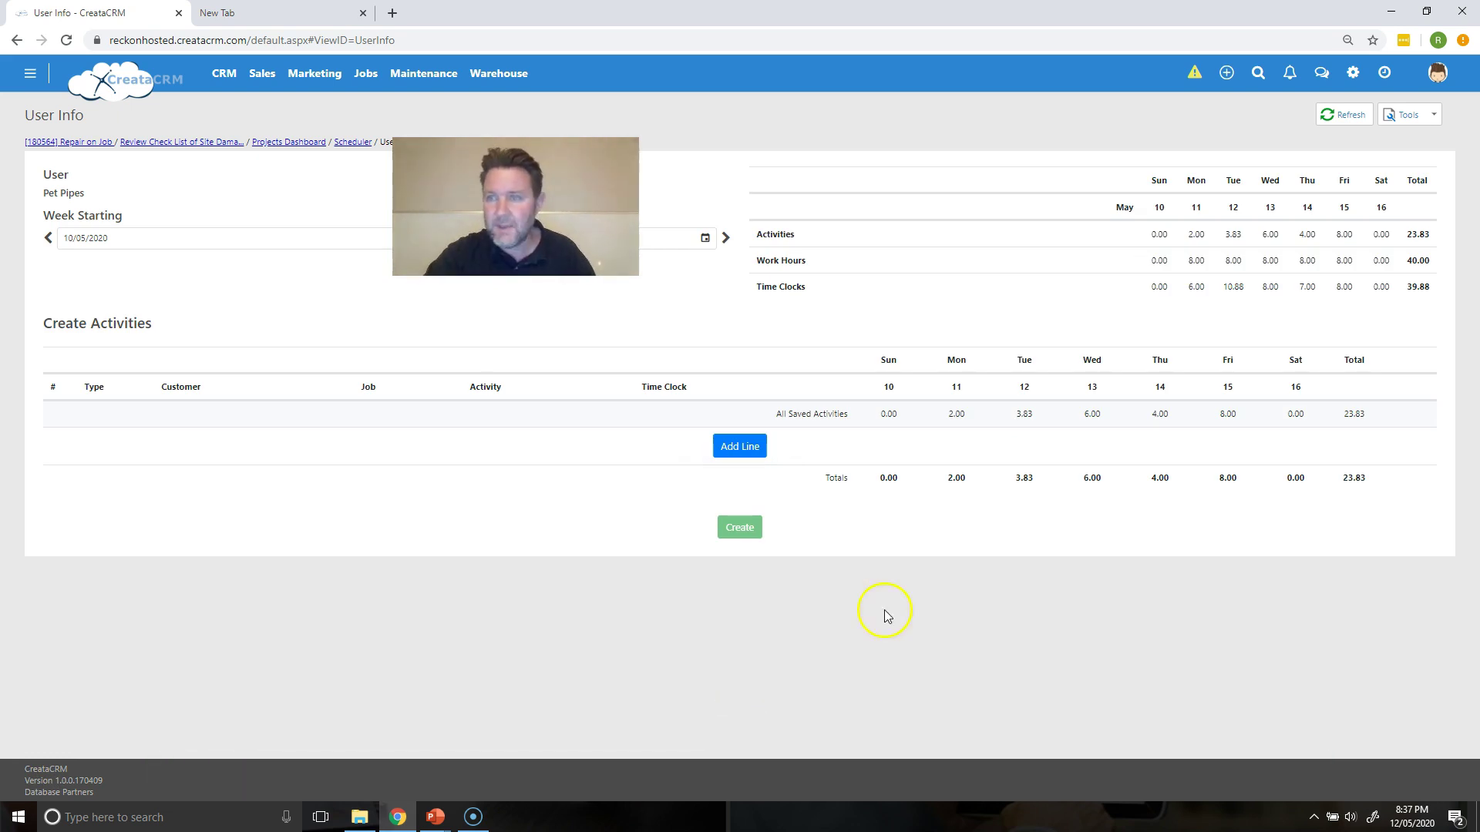
# - Review the detail records behind Friday's activities, Friday's time clocks and Thursday's activities in the weekly summary
pyautogui.click(1345, 237)
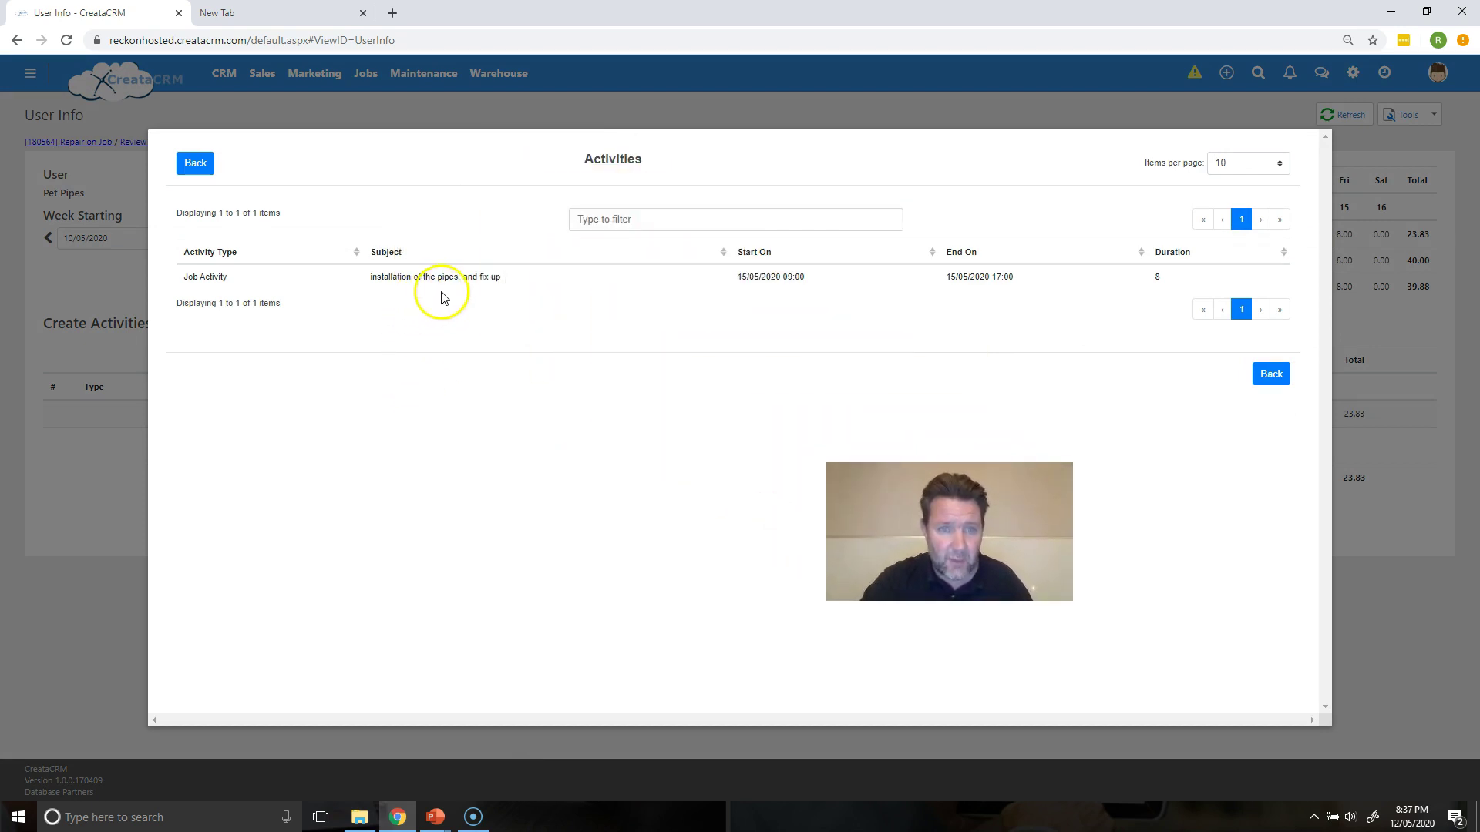
pyautogui.click(1279, 378)
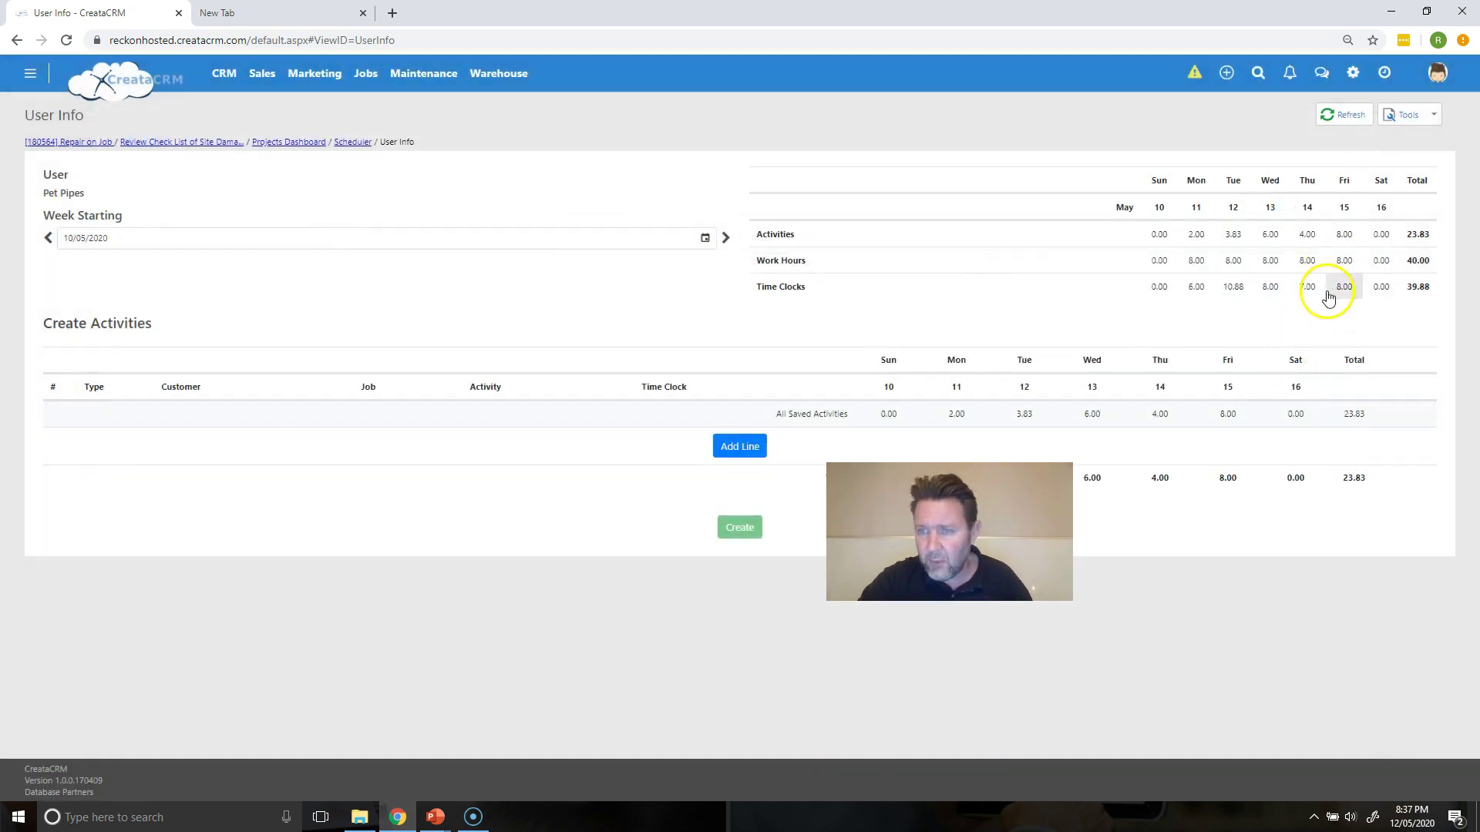
pyautogui.click(1340, 288)
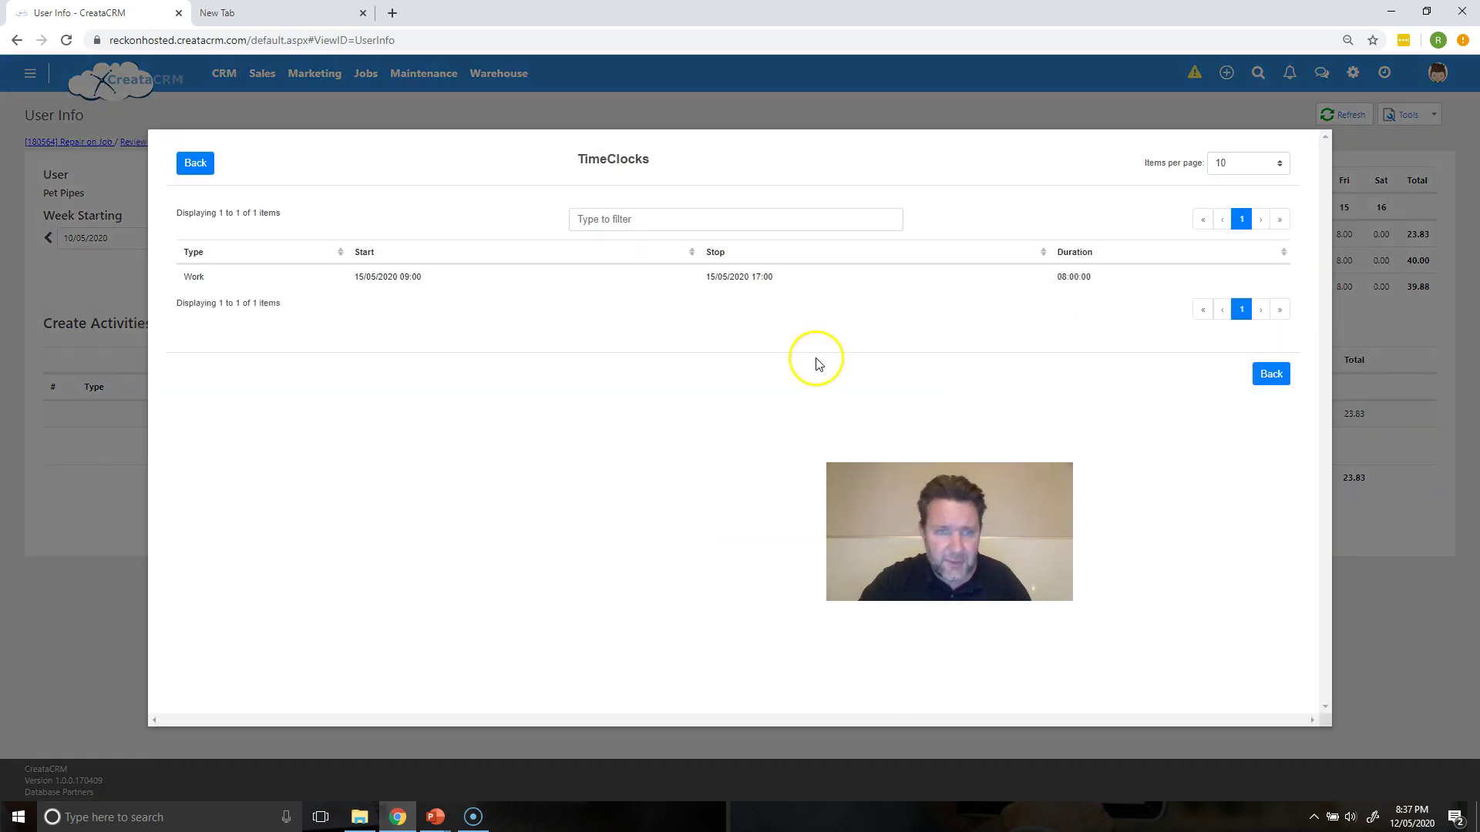
pyautogui.click(1269, 375)
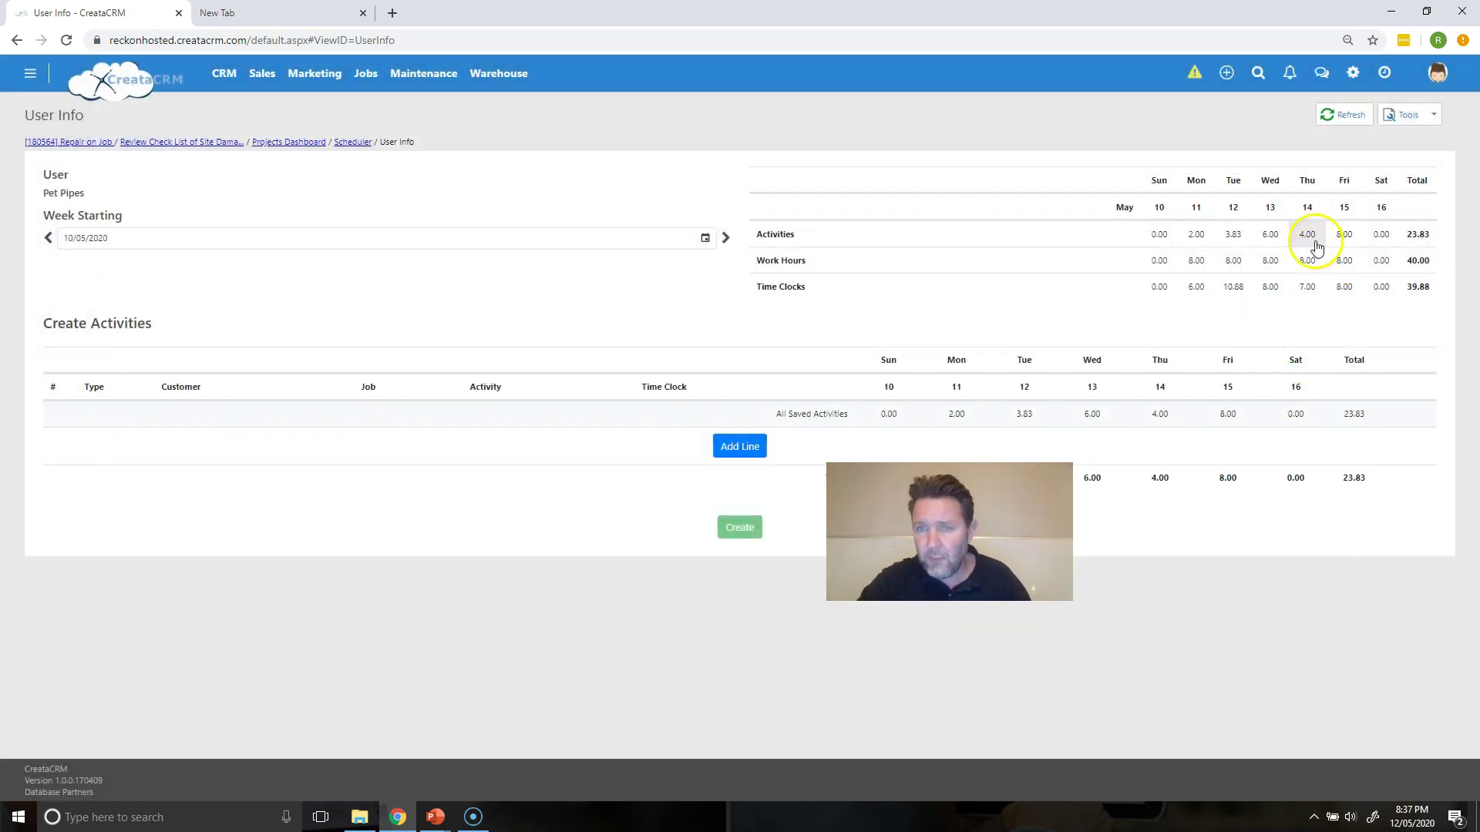
pyautogui.click(1313, 241)
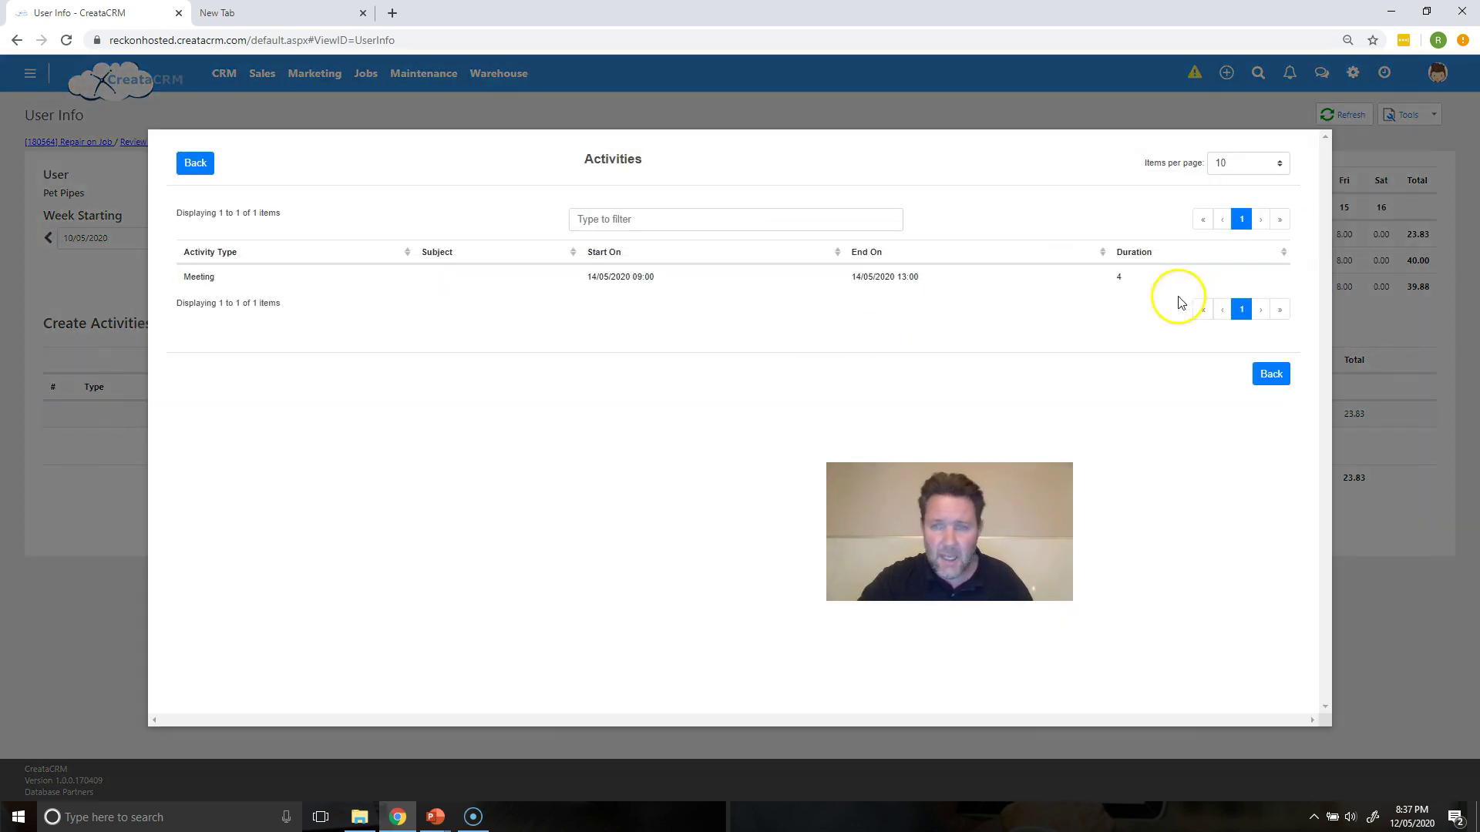
pyautogui.click(1271, 373)
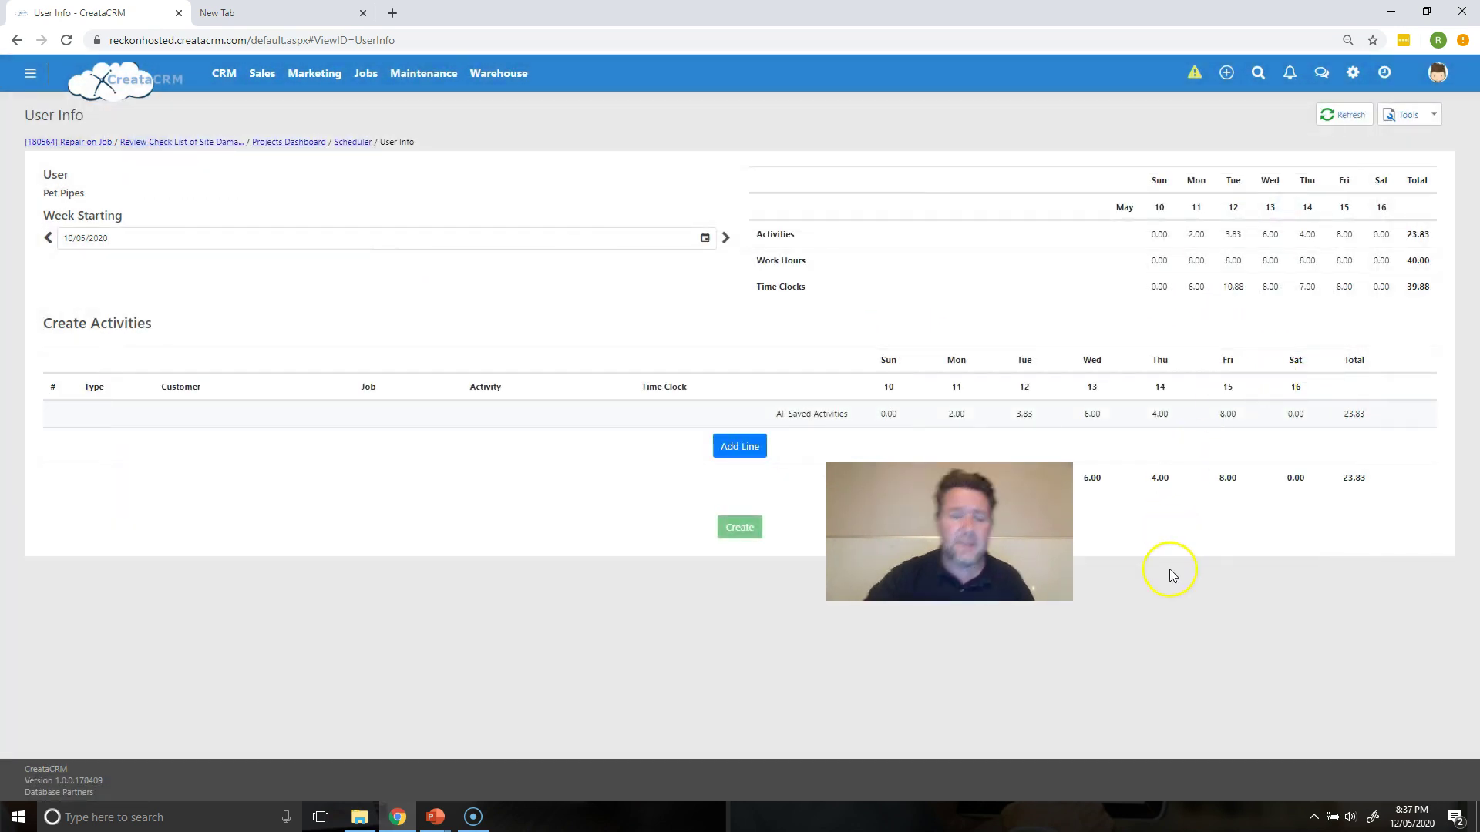